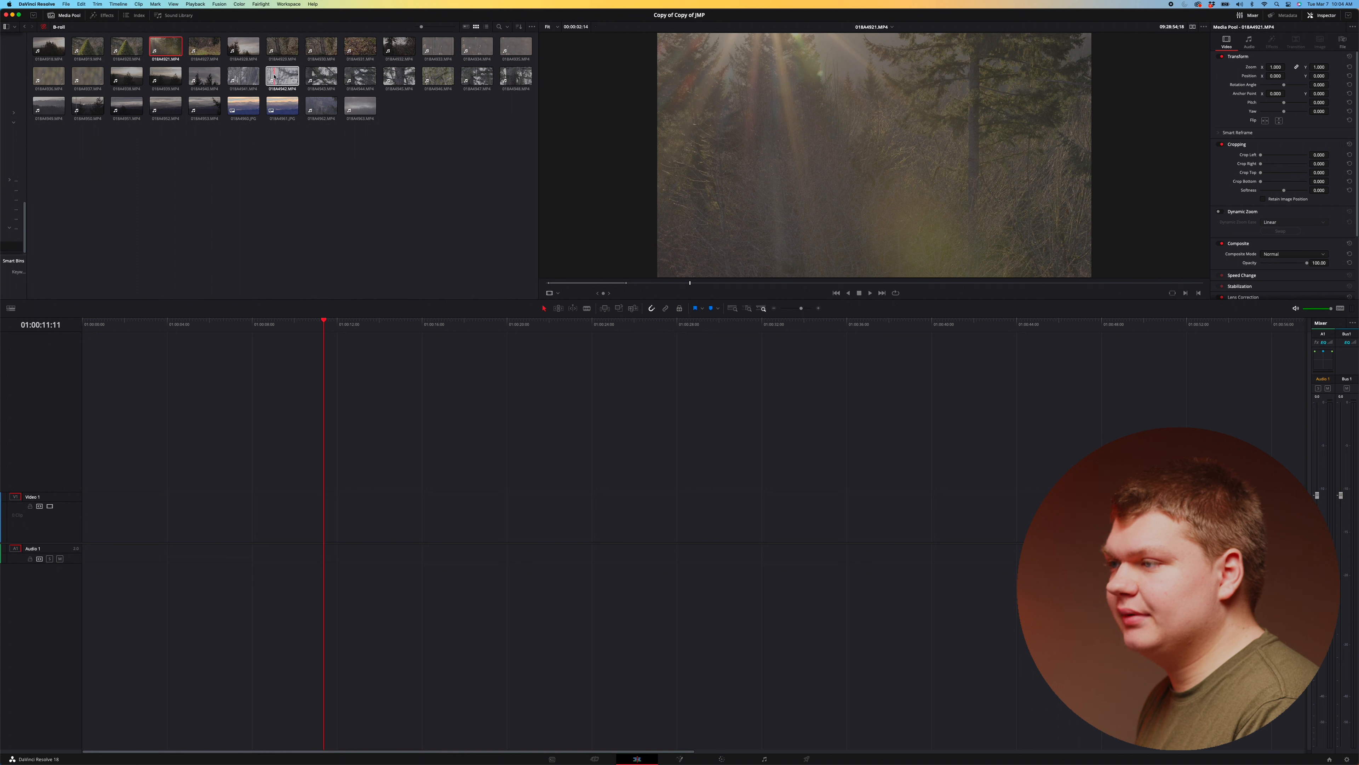
# Preview clip 018A4942.MP4 from the B-roll bin, scrubbing through its bird footage.
pyautogui.moveTo(282, 78)
pyautogui.mouseDown()
pyautogui.moveTo(314, 480)
pyautogui.moveTo(83, 482)
pyautogui.moveTo(280, 77)
pyautogui.mouseUp()
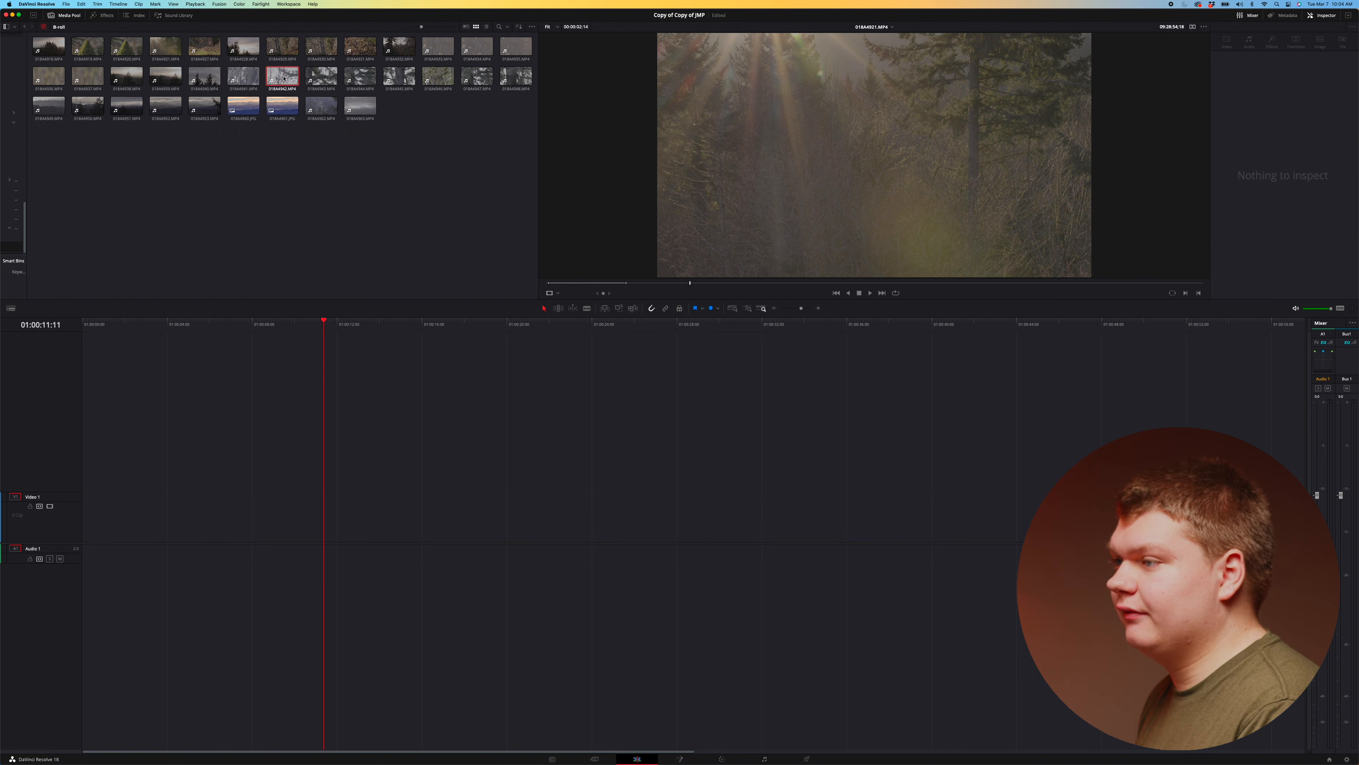
pyautogui.doubleClick(284, 78)
pyautogui.moveTo(683, 283); pyautogui.dragTo(800, 289)
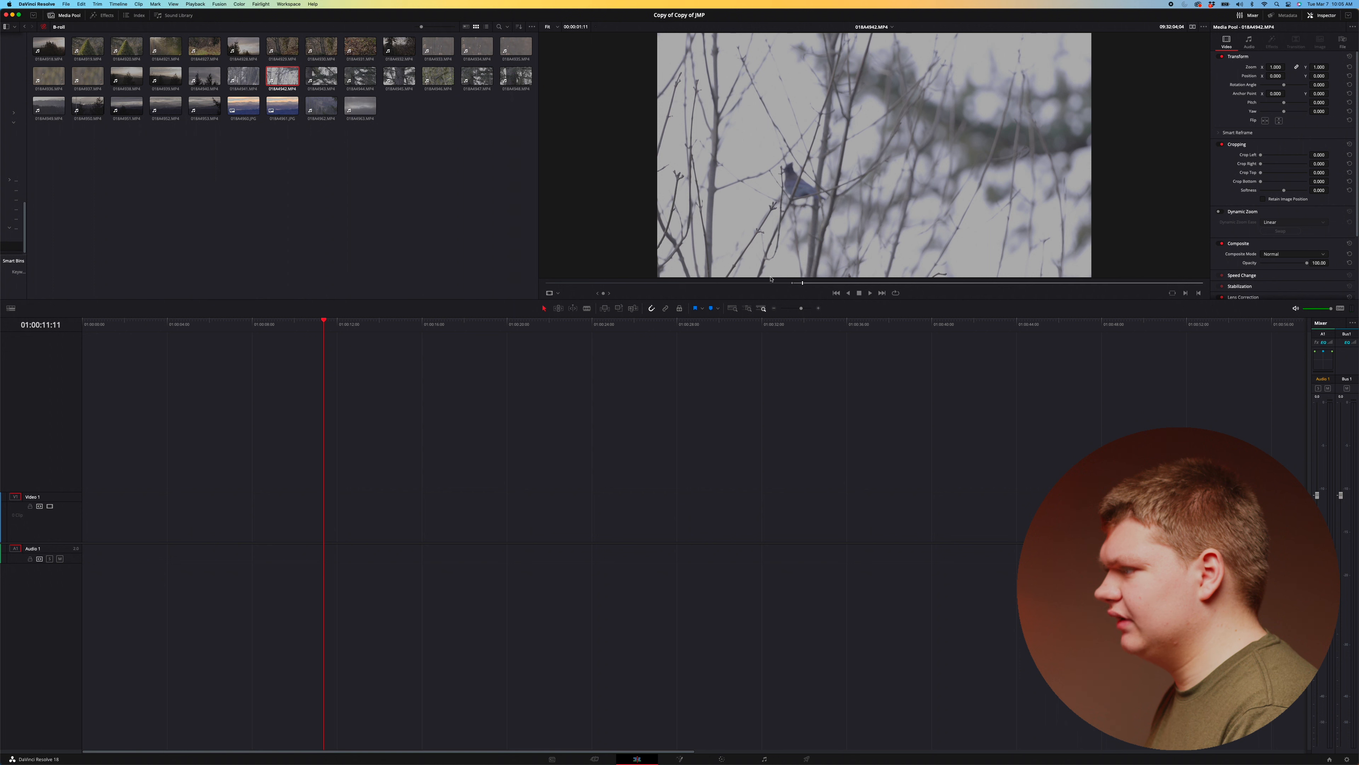
# Mark an in-to-out range of clip 018A4946.MP4 and place it at the start of the timeline on Video 1.
pyautogui.doubleClick(438, 76)
pyautogui.moveTo(595, 283); pyautogui.dragTo(951, 282)
pyautogui.press('i')
pyautogui.press('o')
pyautogui.moveTo(868, 214); pyautogui.dragTo(85, 535)
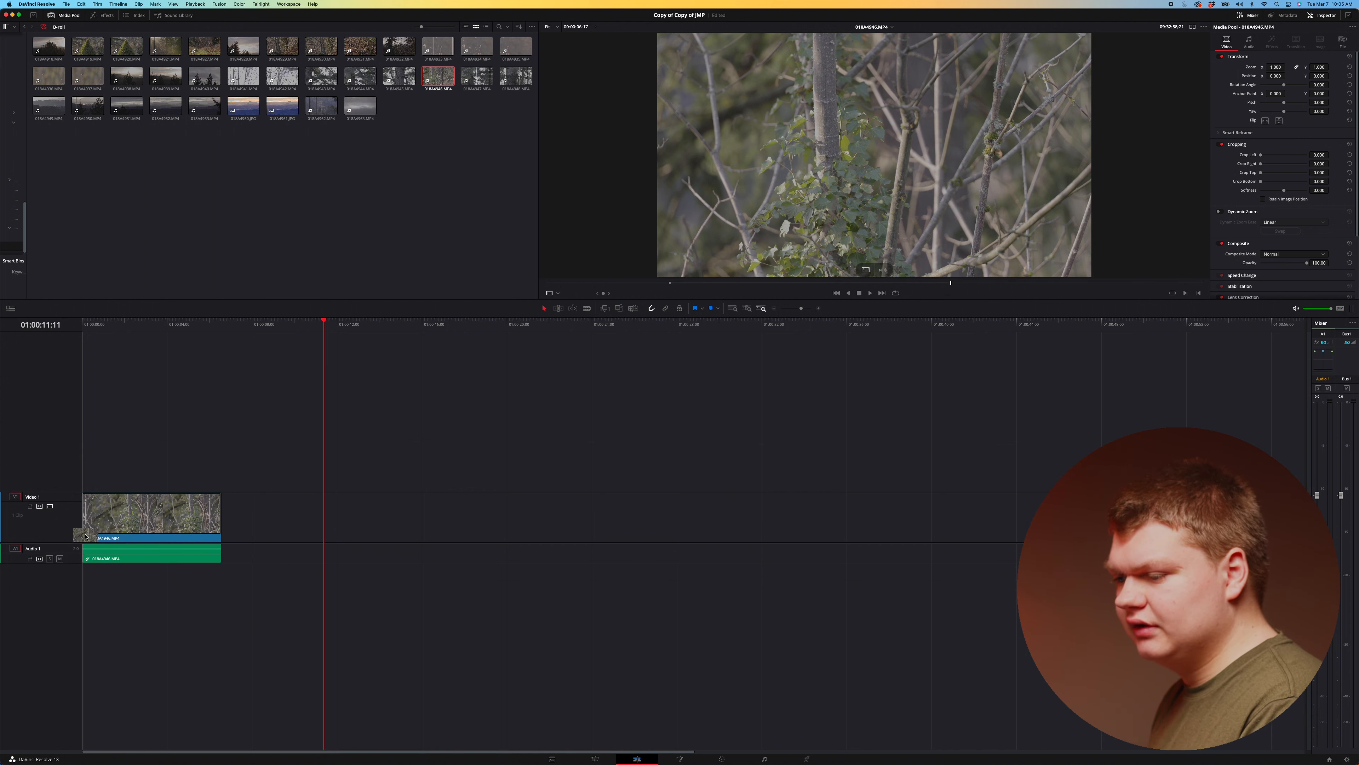
# Park the playhead on the placed clip at 01:00:02:10 and switch to the Color page.
pyautogui.click(132, 321)
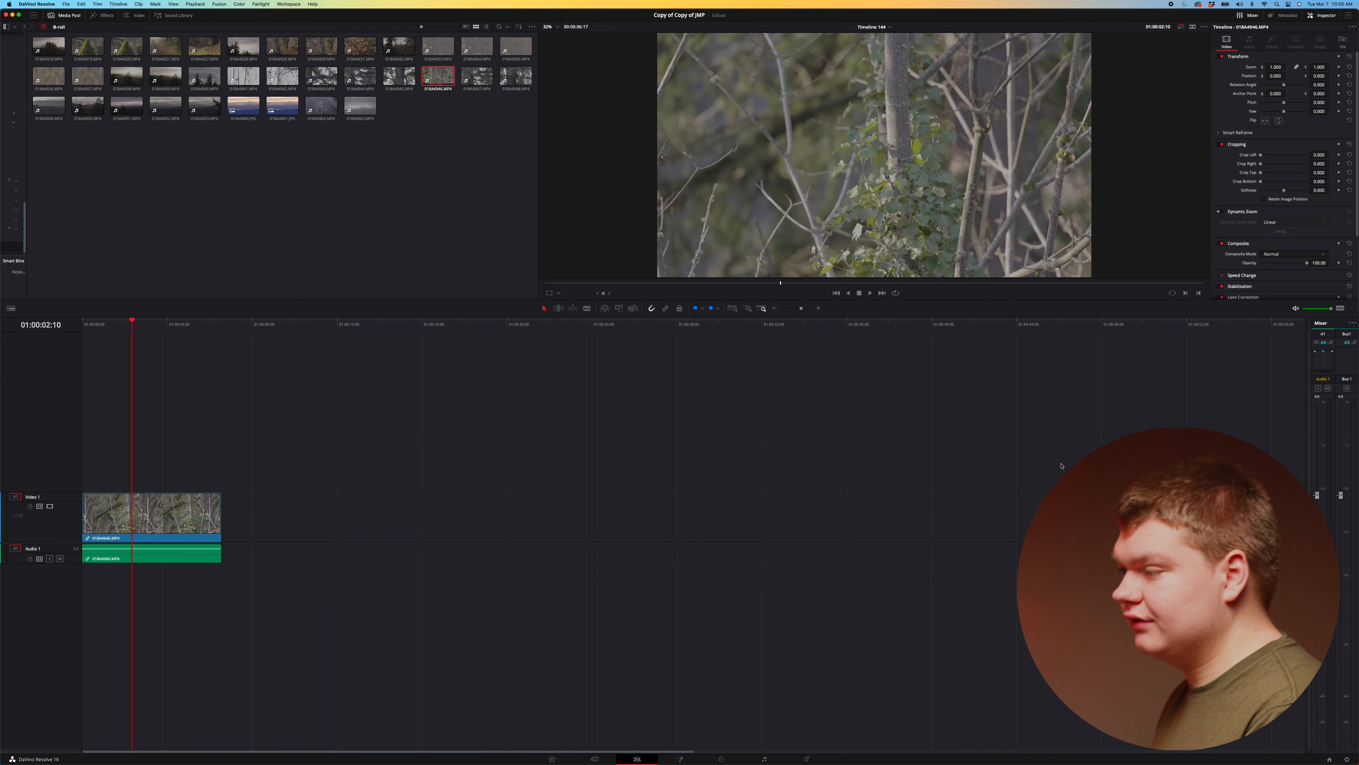
pyautogui.click(723, 759)
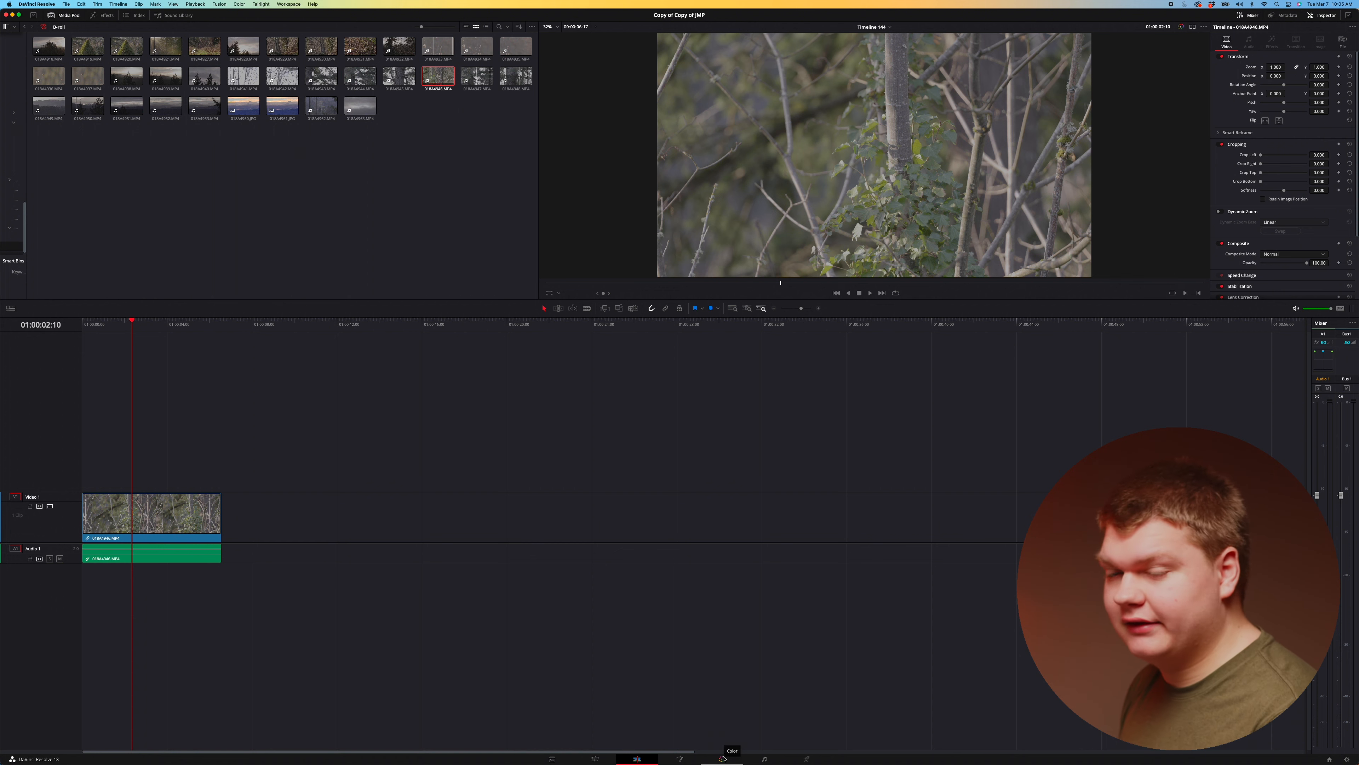
# Try the Canon Log to Video LUT on the clip's node with Gain lowered to 0.89, and undo both changes.
pyautogui.rightClick(894, 150)
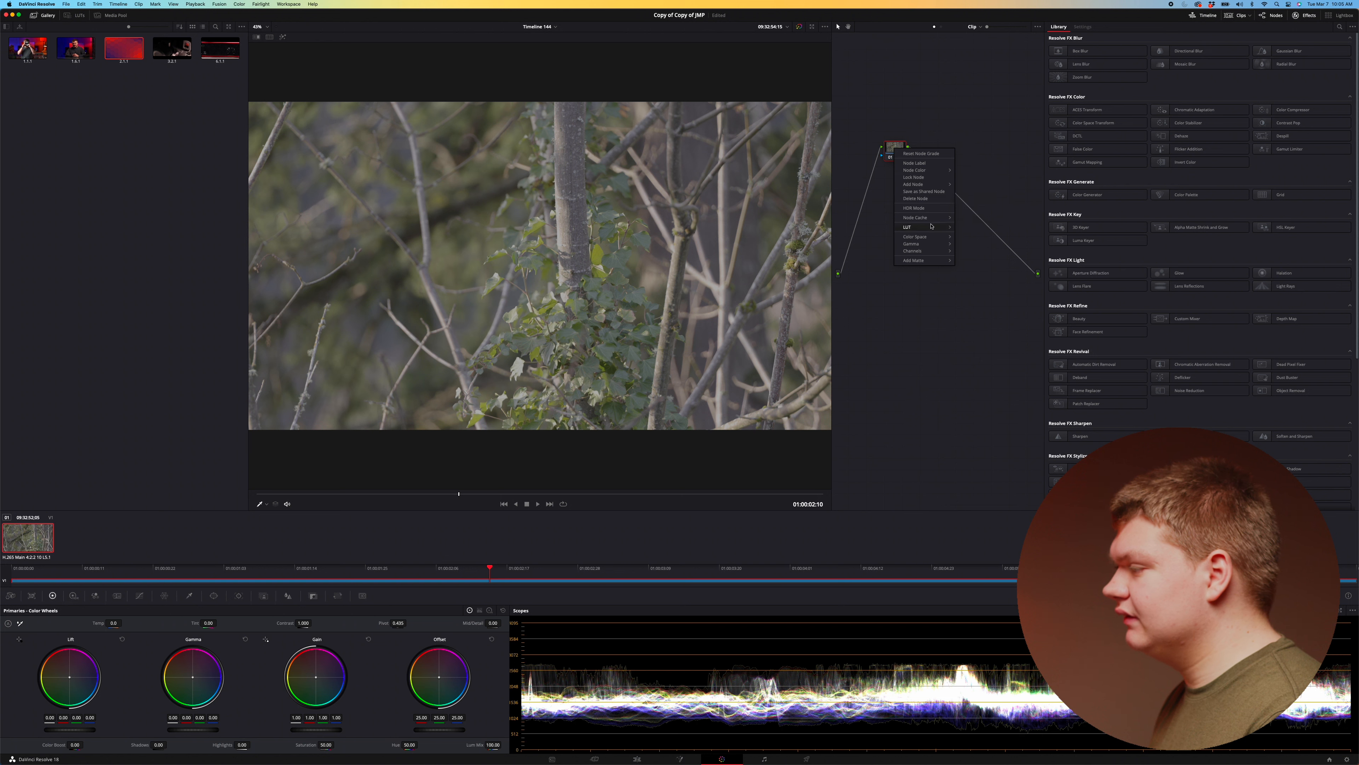
pyautogui.moveTo(931, 226)
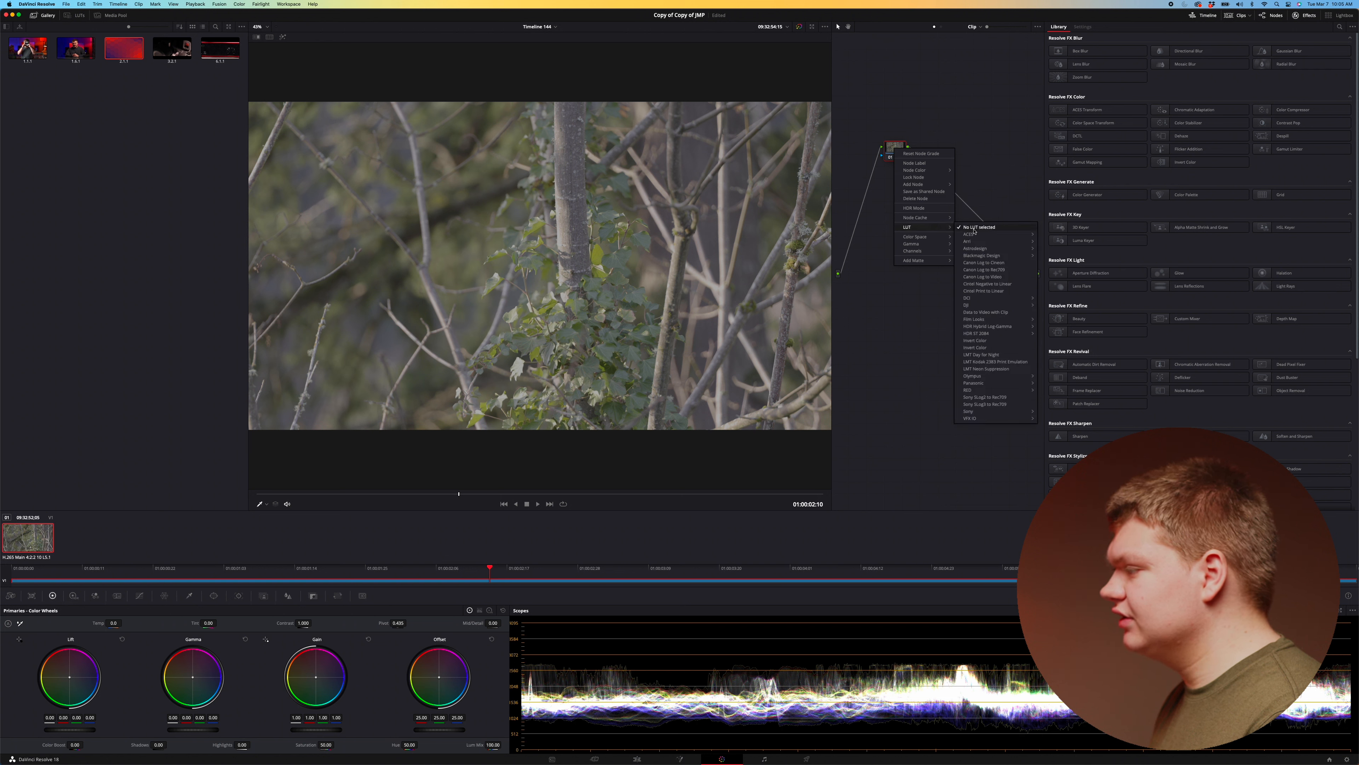
pyautogui.click(1019, 276)
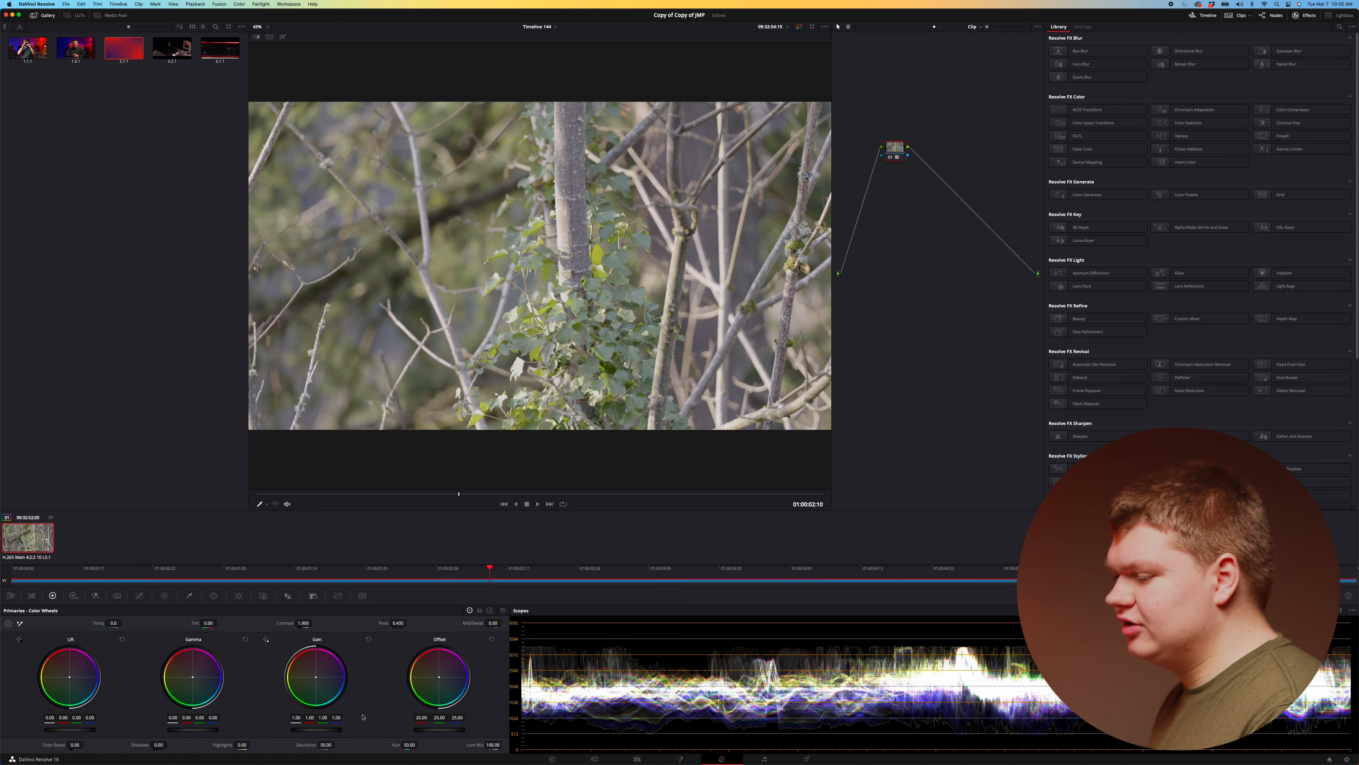
pyautogui.moveTo(333, 734); pyautogui.dragTo(314, 731)
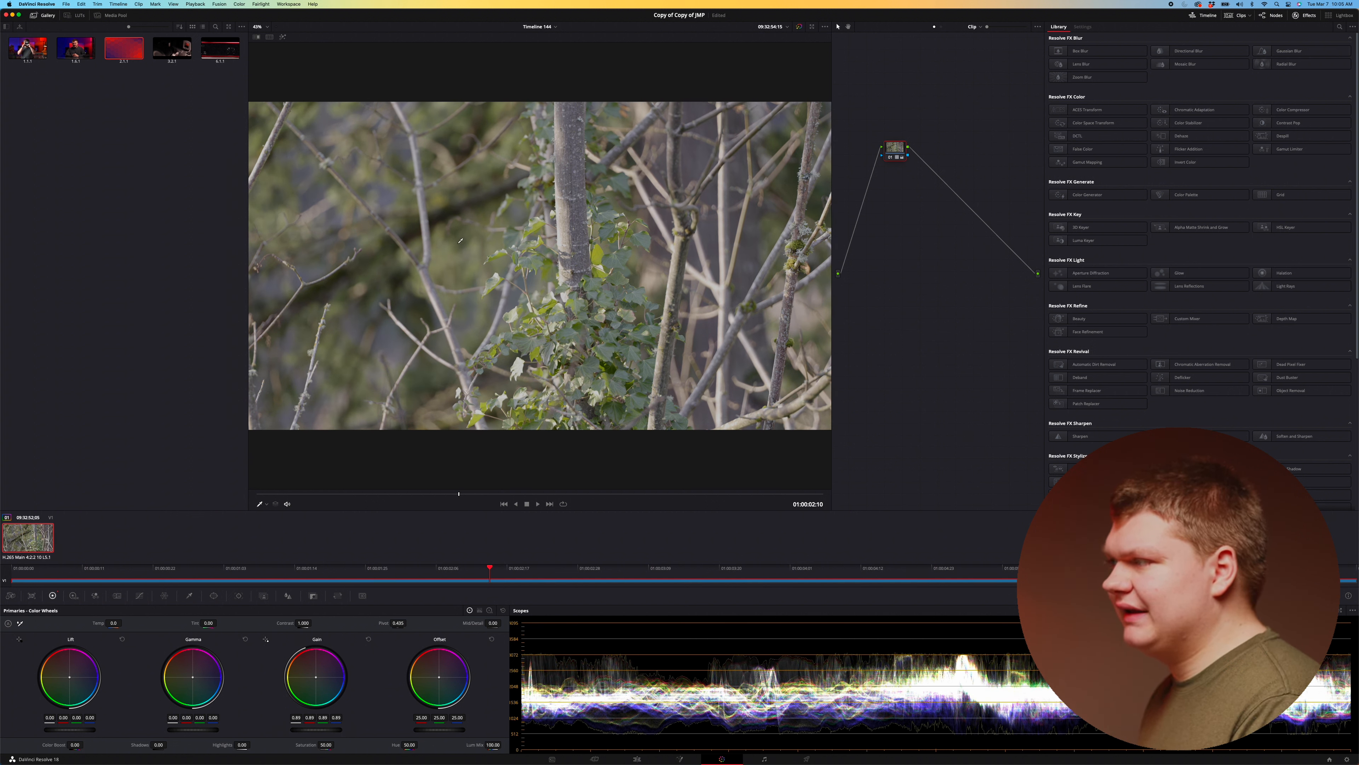
pyautogui.press('super+z')
pyautogui.press('super+z')
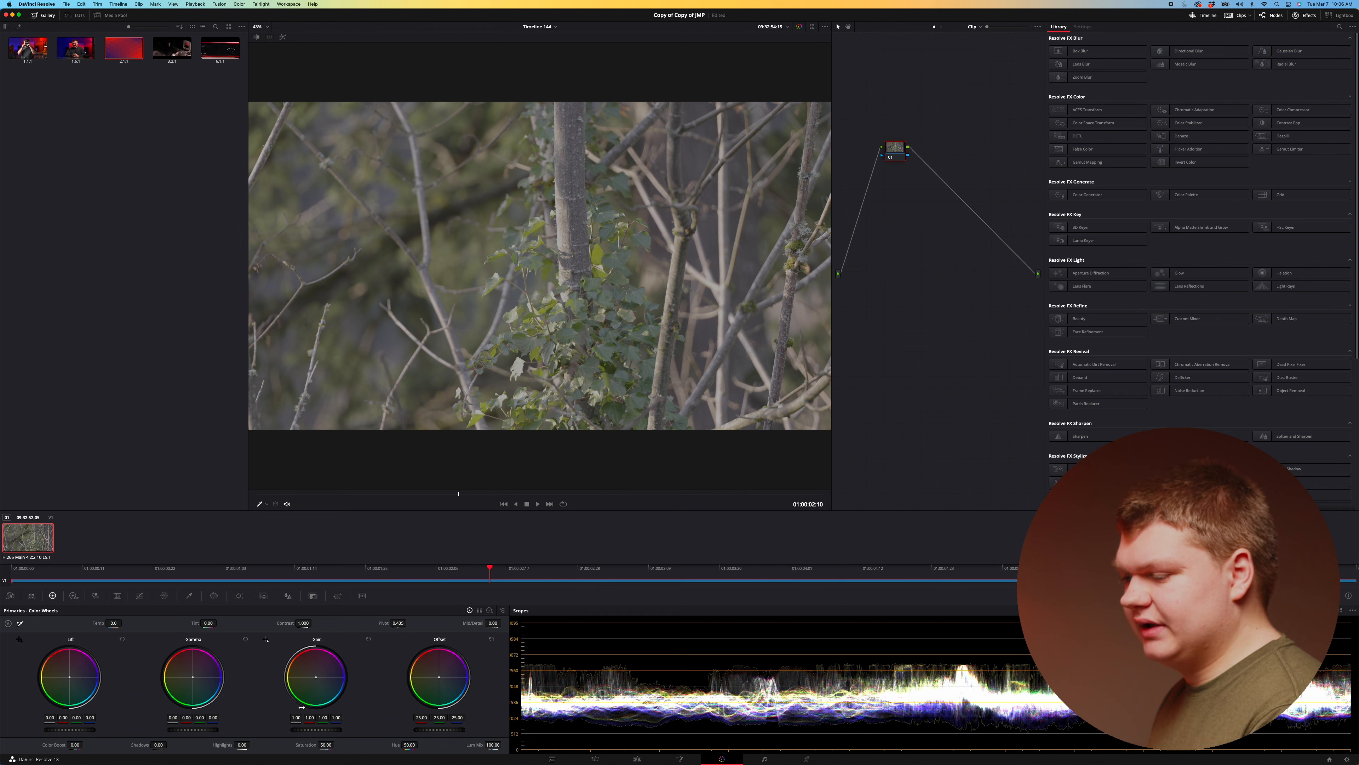
# Add contrast with an S-shaped custom curve, raising the highlights and lowering the shadows.
pyautogui.click(139, 595)
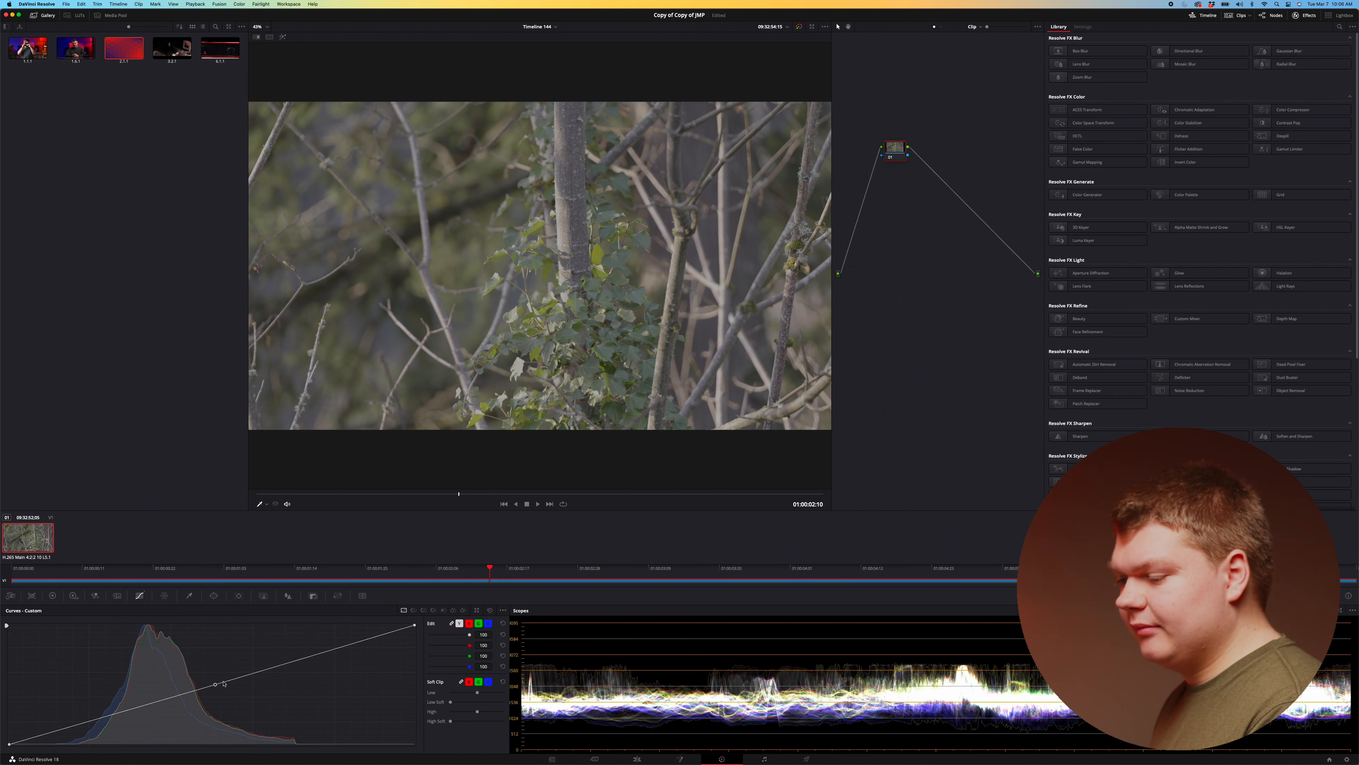
pyautogui.moveTo(215, 684); pyautogui.dragTo(232, 666)
pyautogui.moveTo(159, 691); pyautogui.dragTo(140, 715)
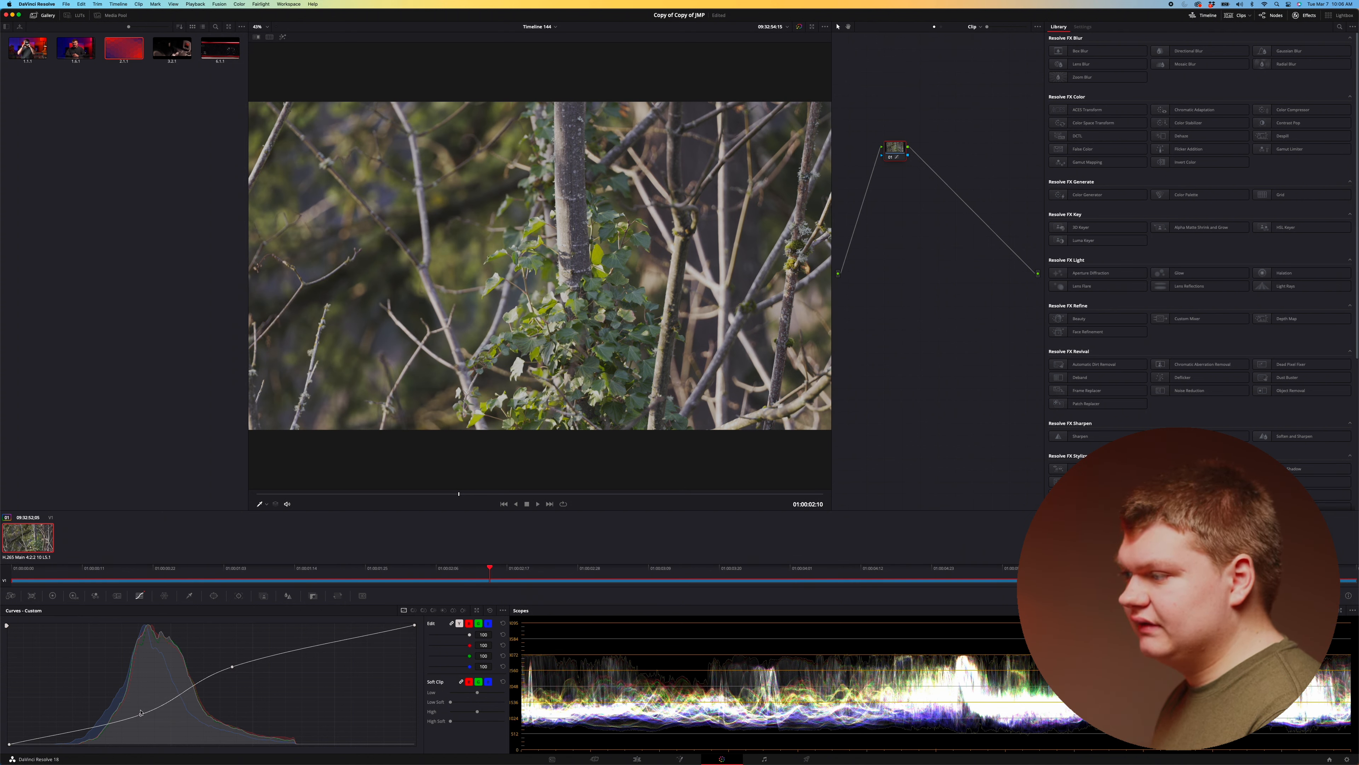
pyautogui.moveTo(232, 668); pyautogui.dragTo(254, 658)
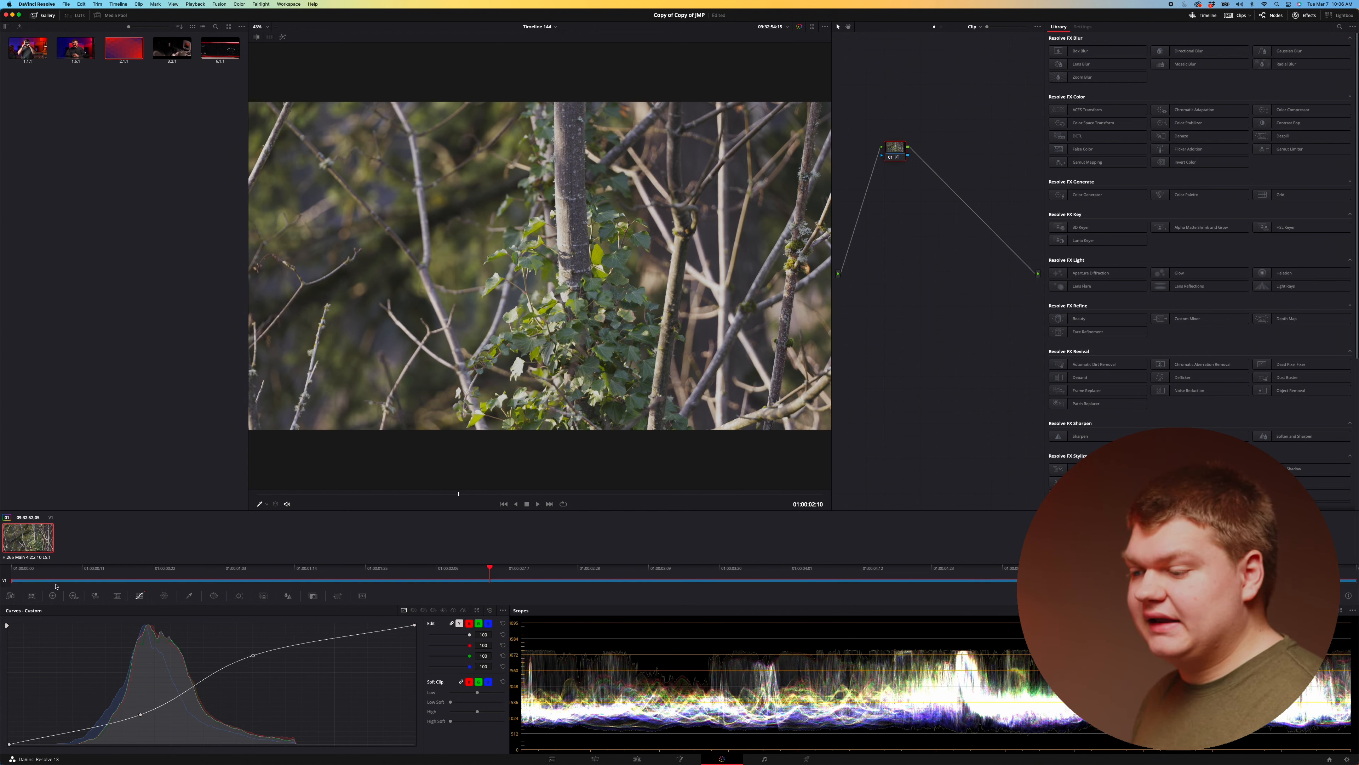
# Raise the clip's primary saturation to 95.20.
pyautogui.click(74, 596)
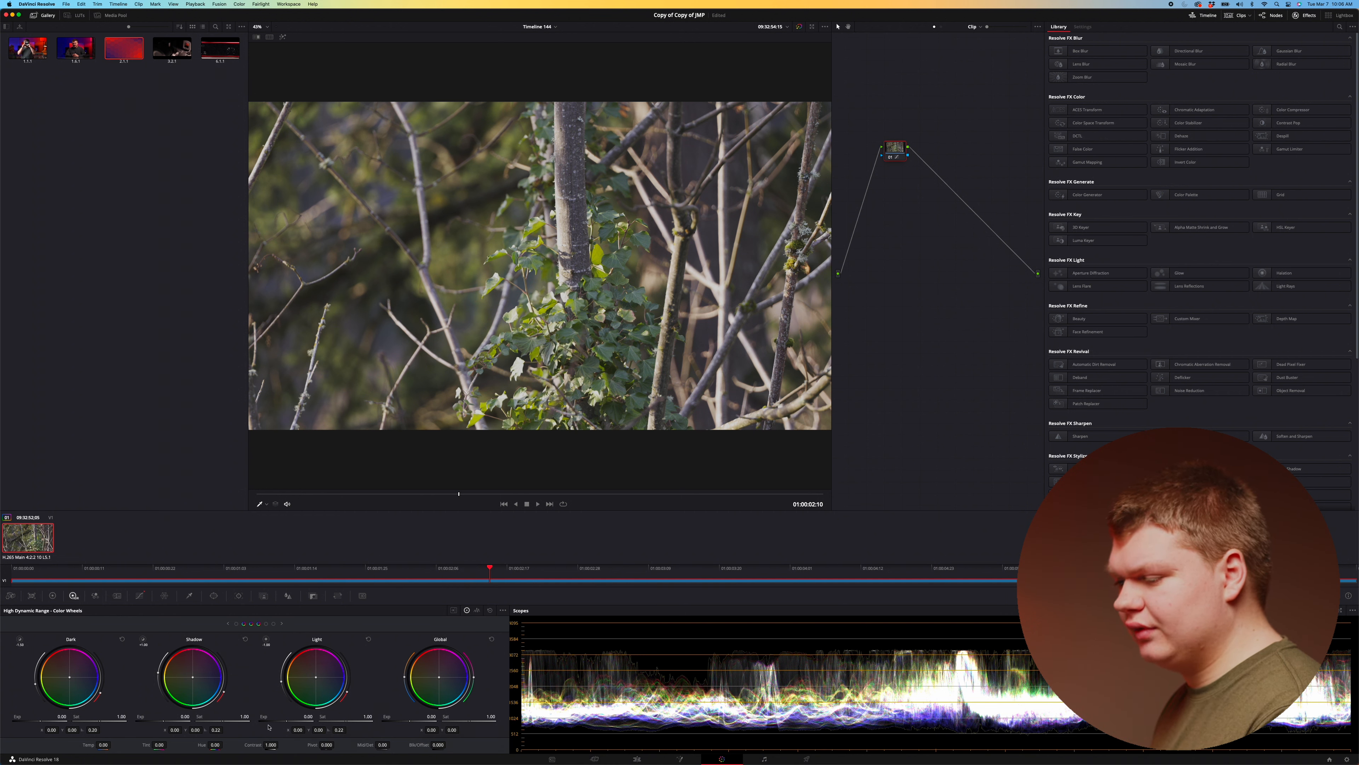
pyautogui.click(51, 595)
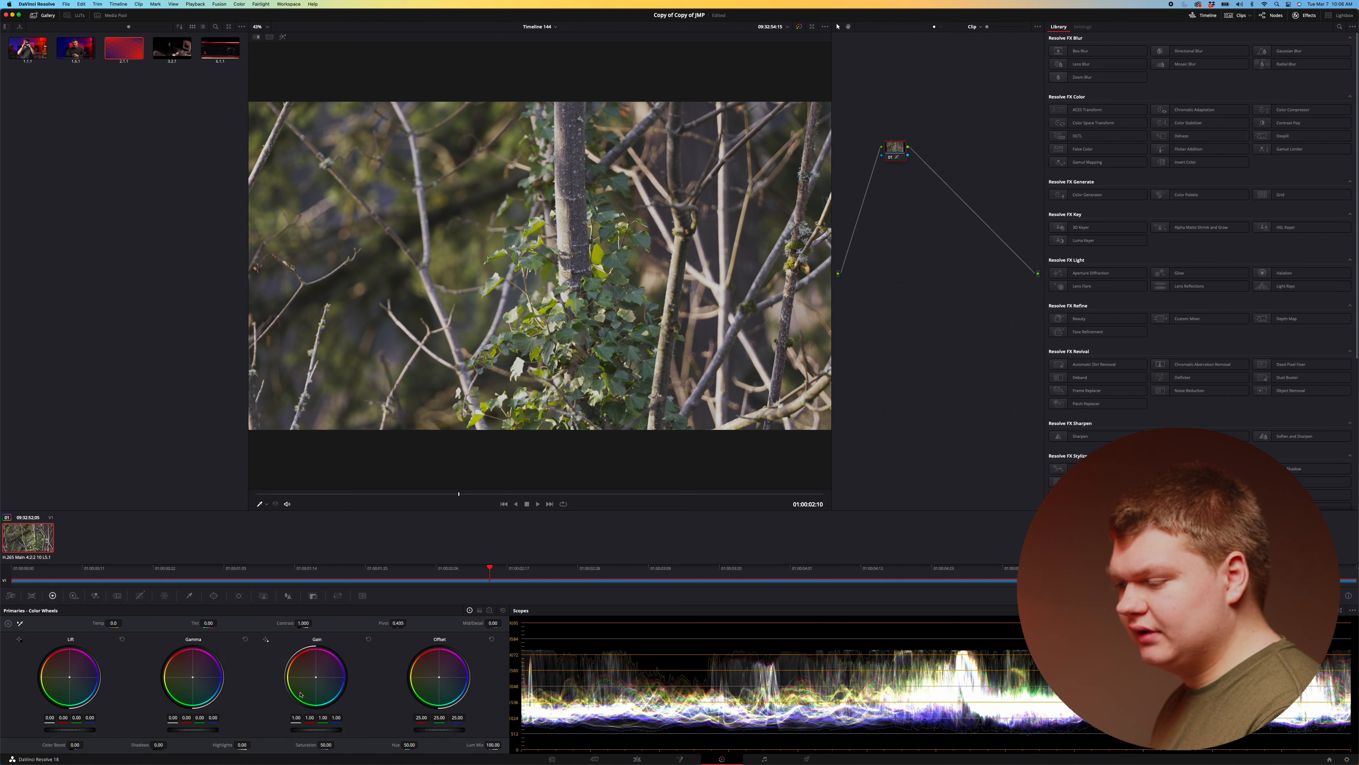
pyautogui.moveTo(328, 745); pyautogui.dragTo(401, 743)
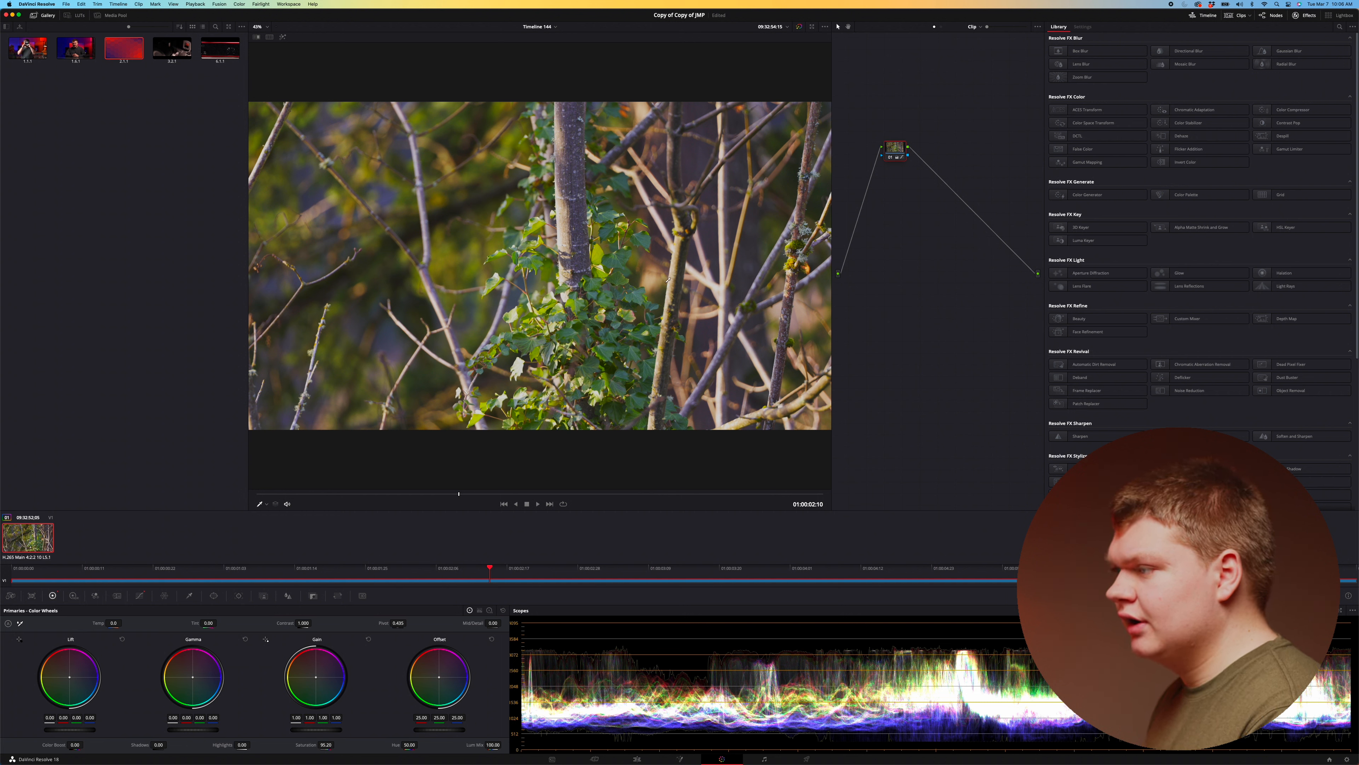
pyautogui.moveTo(115, 622)
pyautogui.mouseDown()
pyautogui.moveTo(133, 622)
pyautogui.moveTo(116, 622)
pyautogui.mouseUp()
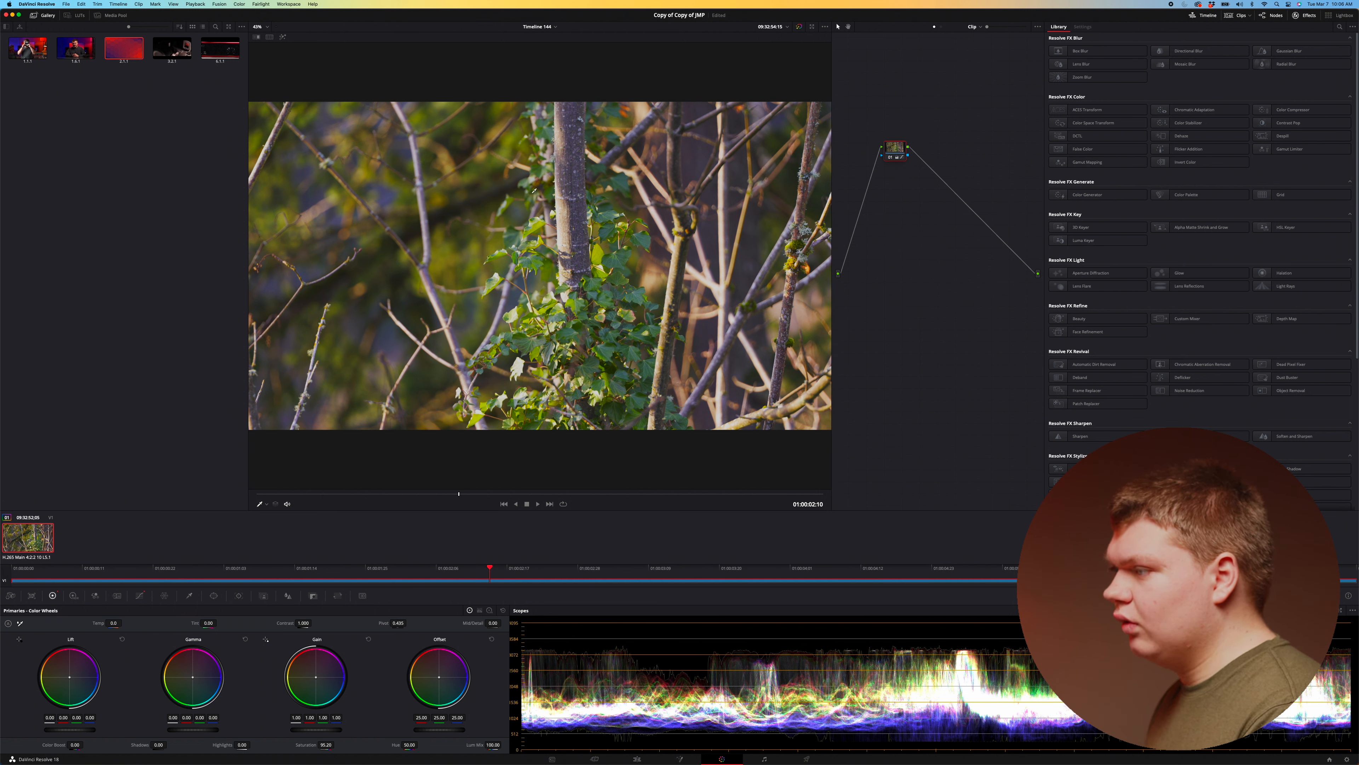
# Shift the blue and green hues slightly by lowering their points on the Hue Vs Hue curve.
pyautogui.click(140, 595)
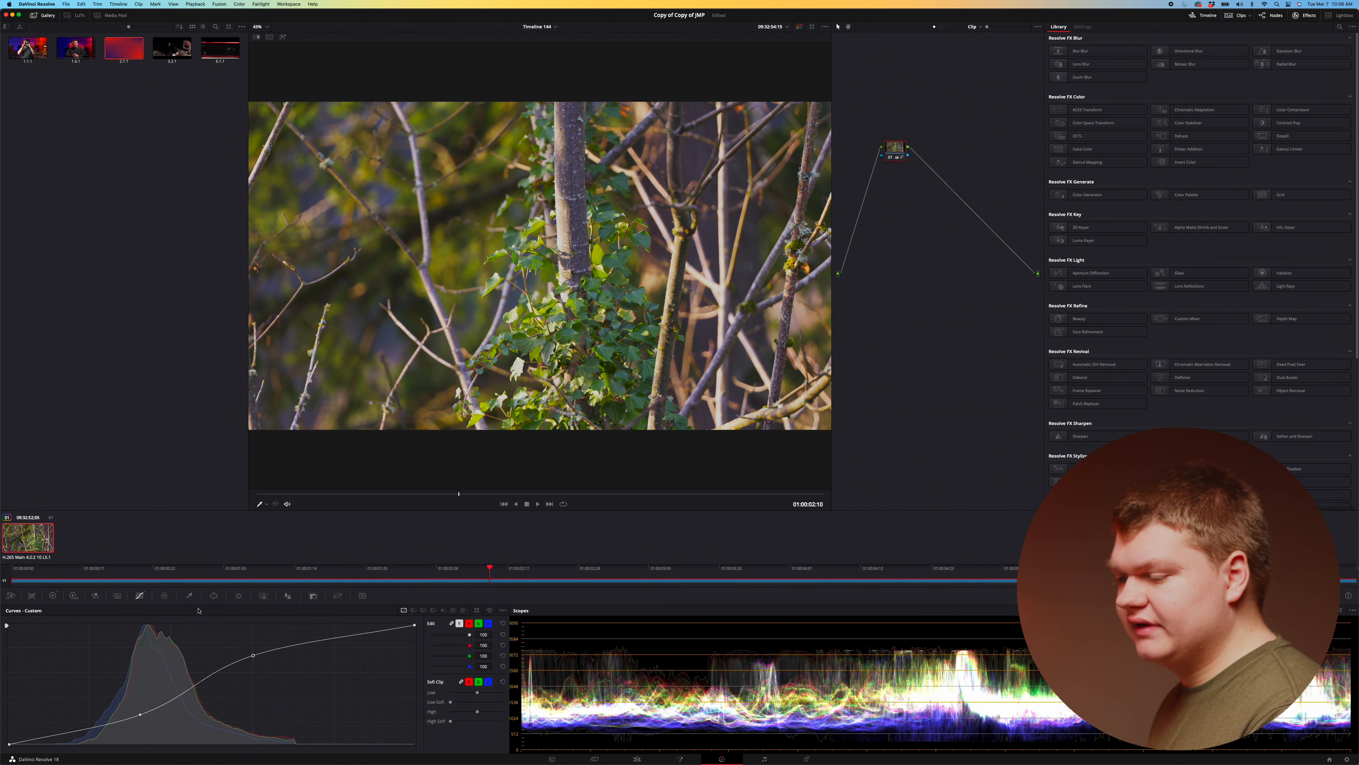
pyautogui.click(415, 610)
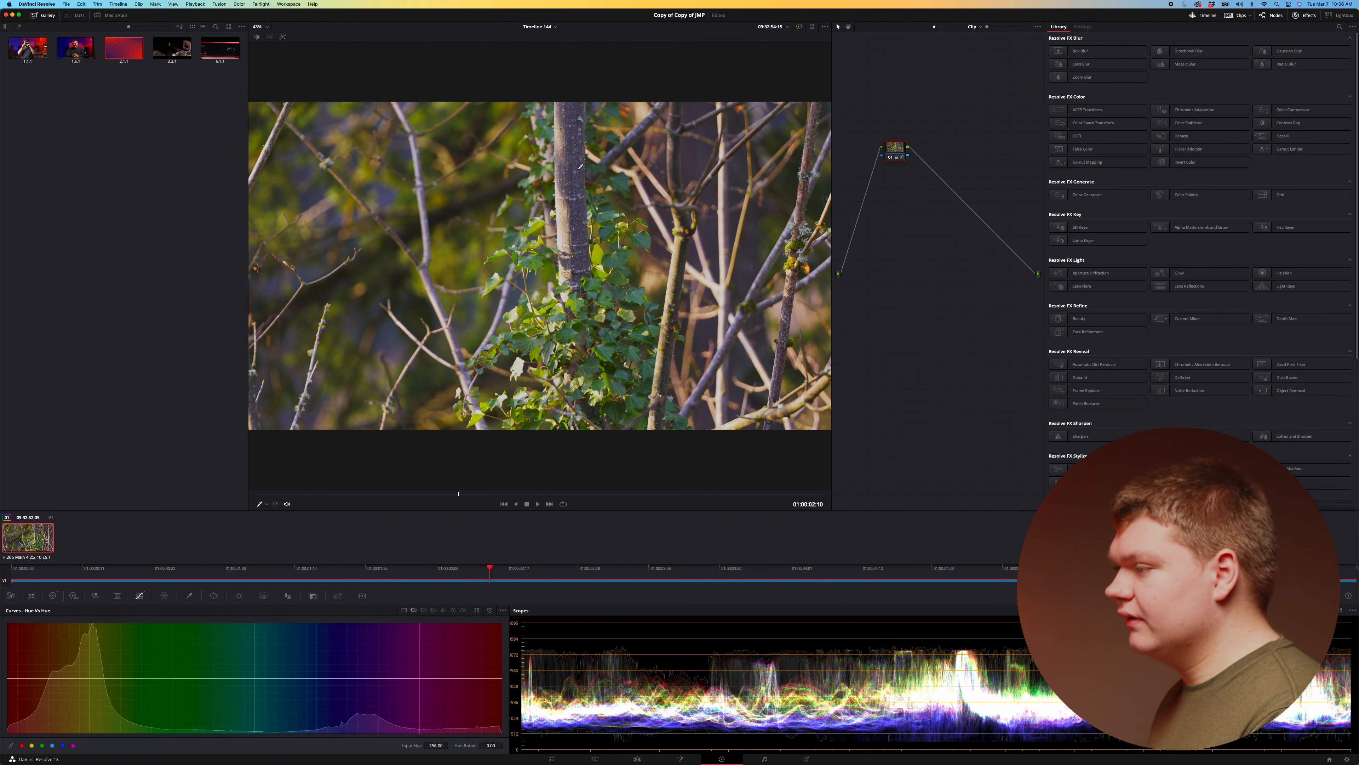
pyautogui.moveTo(370, 681)
pyautogui.mouseDown()
pyautogui.moveTo(369, 740)
pyautogui.moveTo(370, 646)
pyautogui.moveTo(370, 730)
pyautogui.moveTo(371, 648)
pyautogui.moveTo(376, 714)
pyautogui.moveTo(372, 688)
pyautogui.mouseUp()
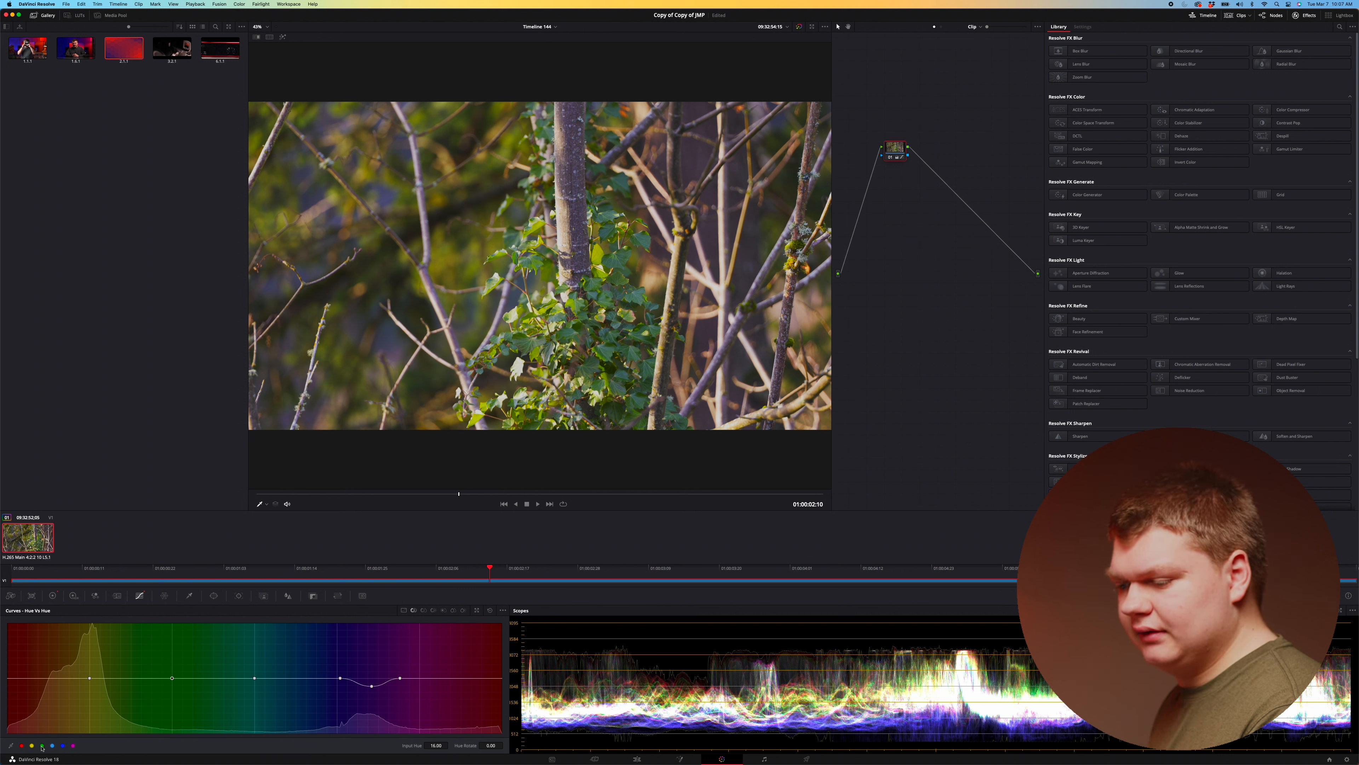
pyautogui.moveTo(171, 678)
pyautogui.mouseDown()
pyautogui.moveTo(175, 657)
pyautogui.moveTo(172, 683)
pyautogui.mouseUp()
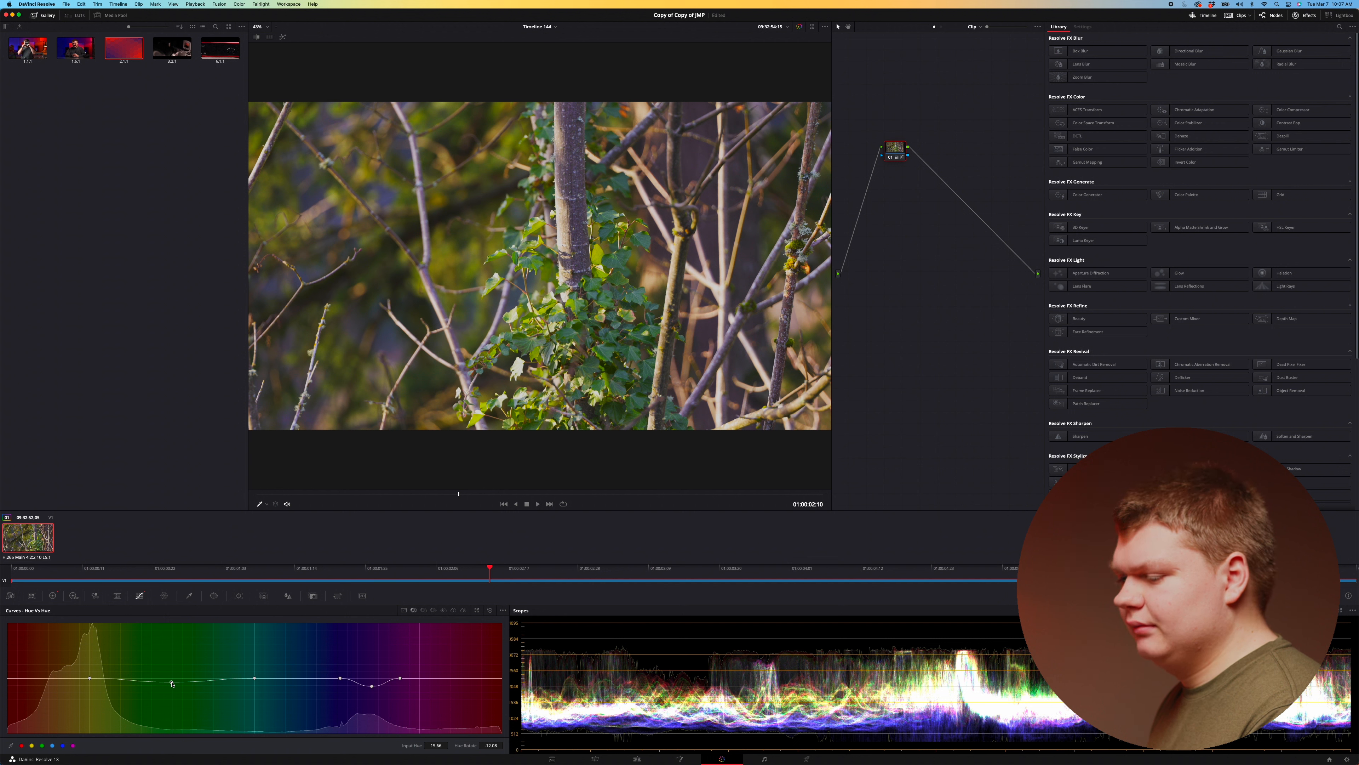
# Raise the saturation of the greens to about 1.36 on the Hue Vs Sat curve.
pyautogui.click(423, 610)
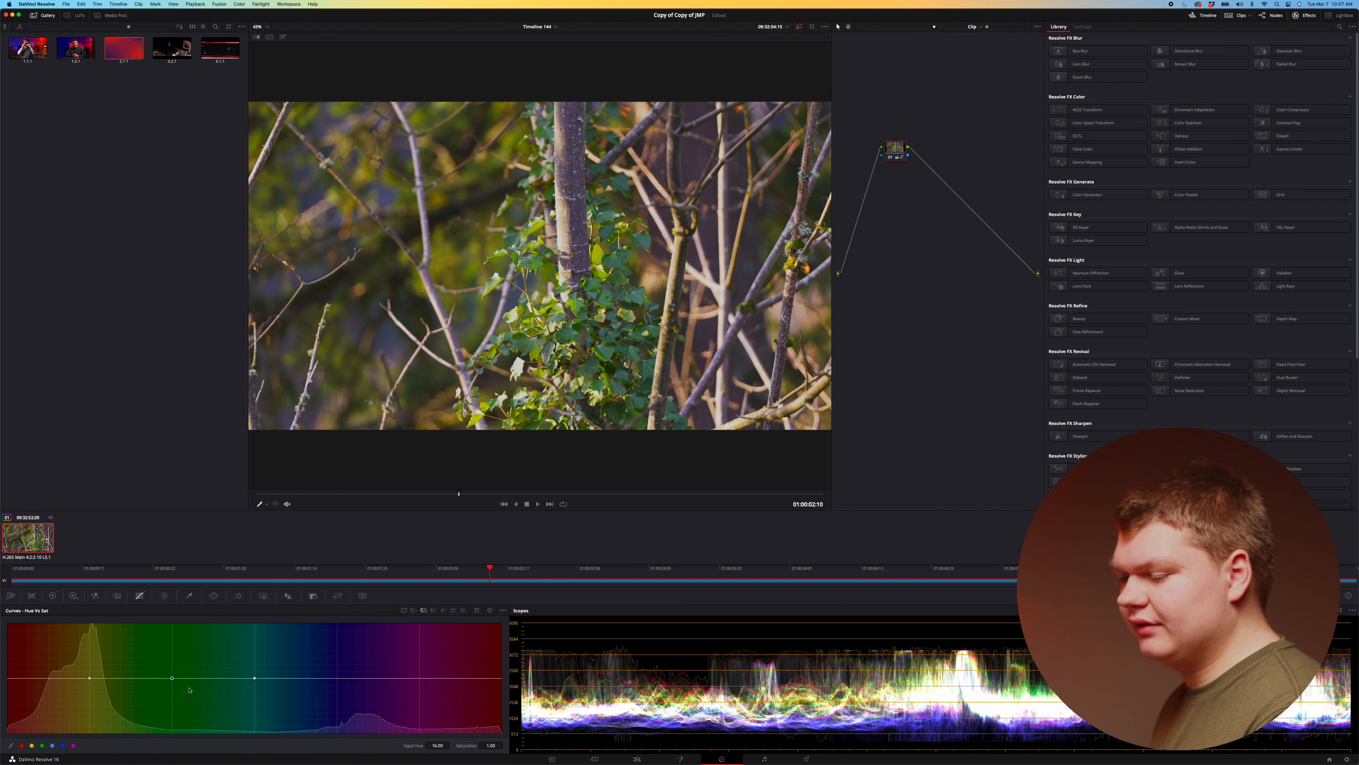
pyautogui.moveTo(171, 678); pyautogui.dragTo(173, 659)
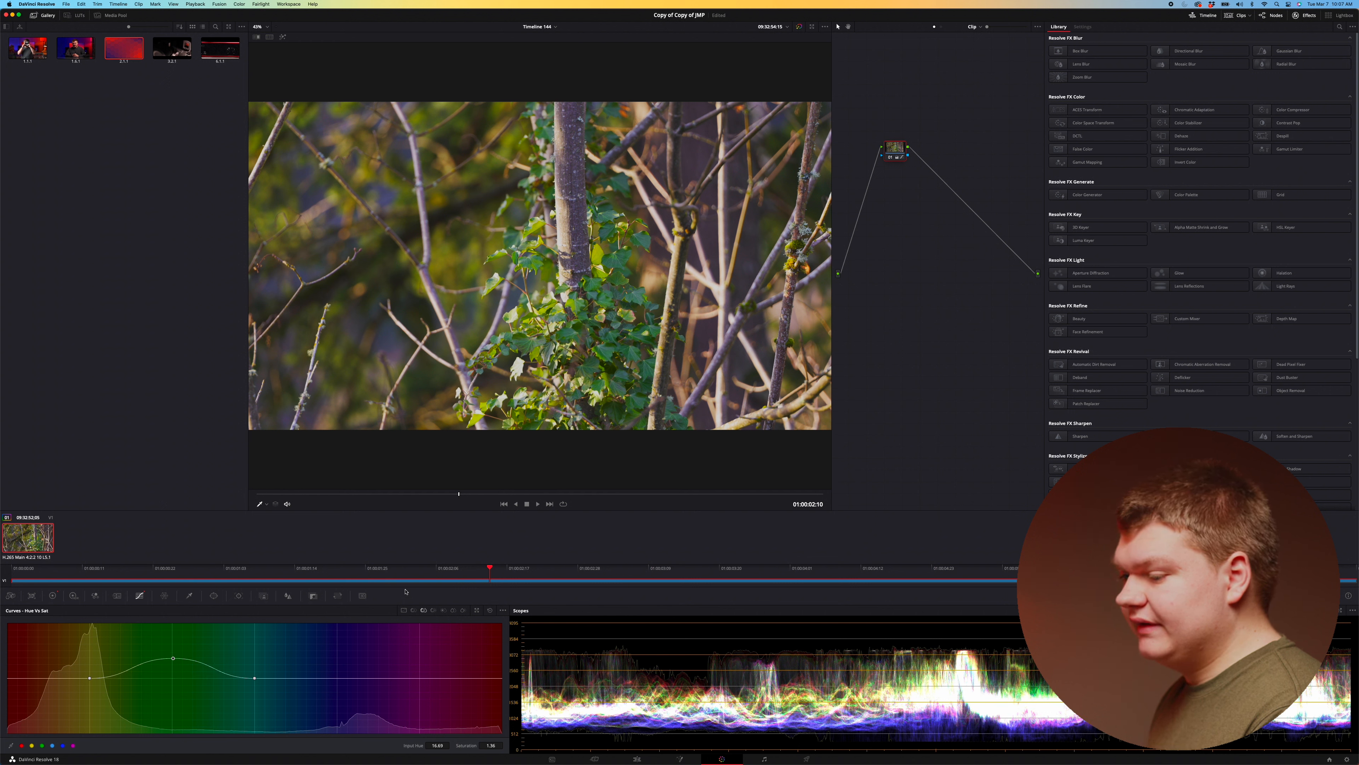
# Look through the Hue Vs Hue, Hue Vs Sat, Hue Vs Lum, Lum Vs Sat and Sat Vs Lum curves.
pyautogui.click(414, 611)
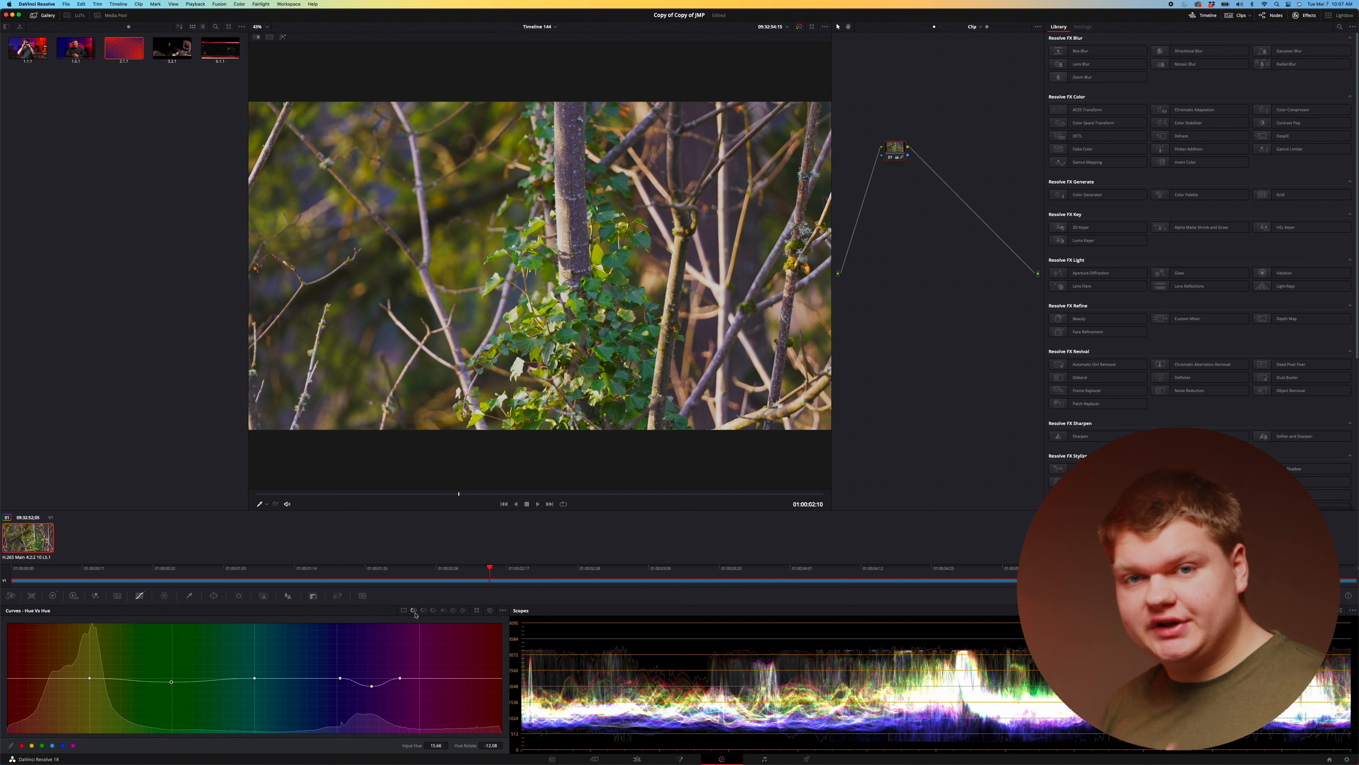
pyautogui.click(424, 611)
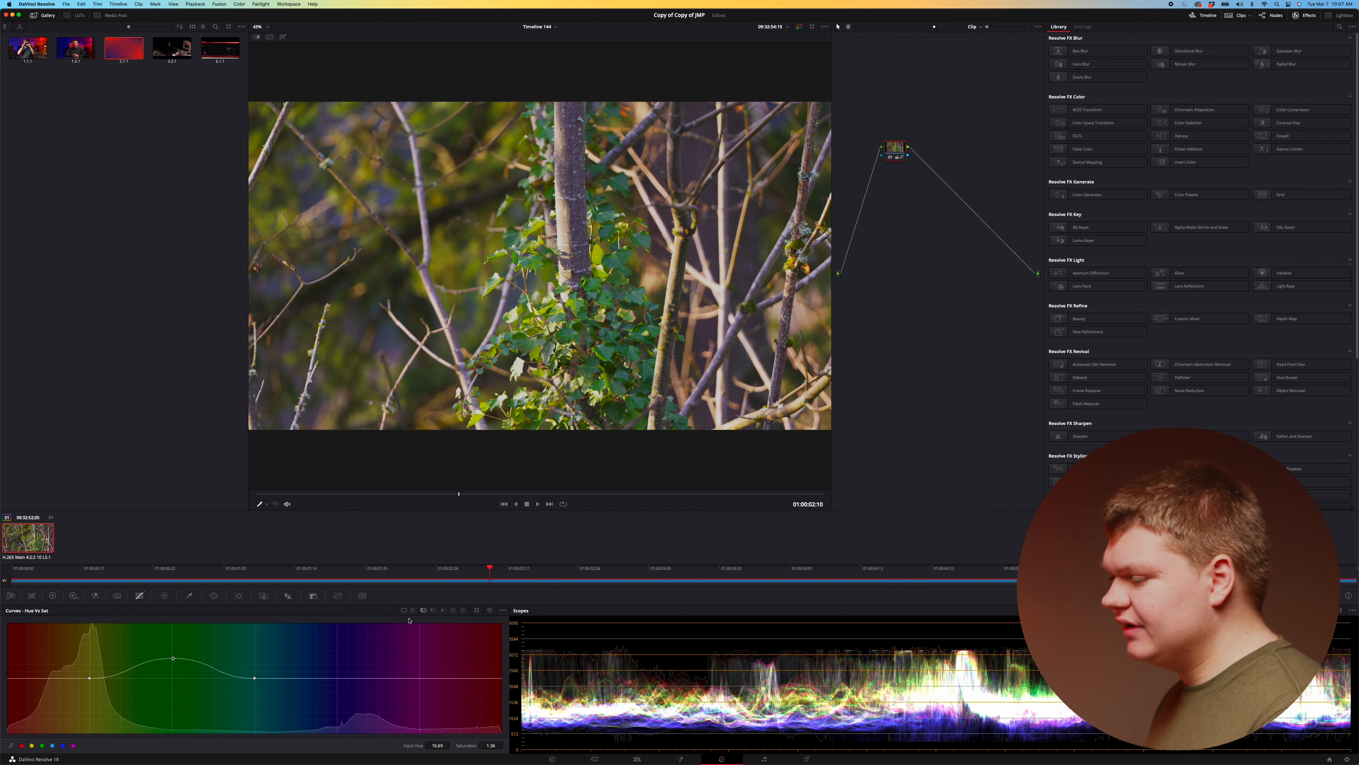
pyautogui.click(433, 610)
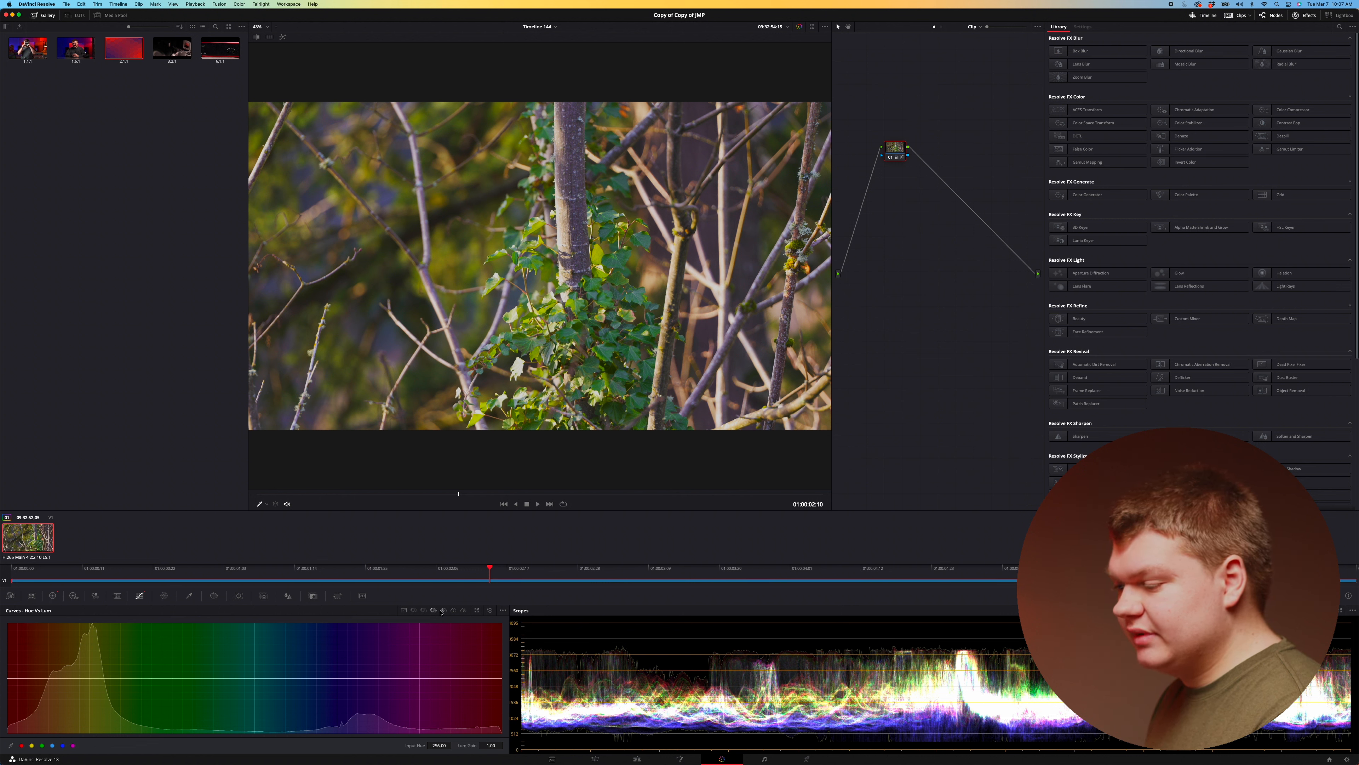
pyautogui.click(443, 611)
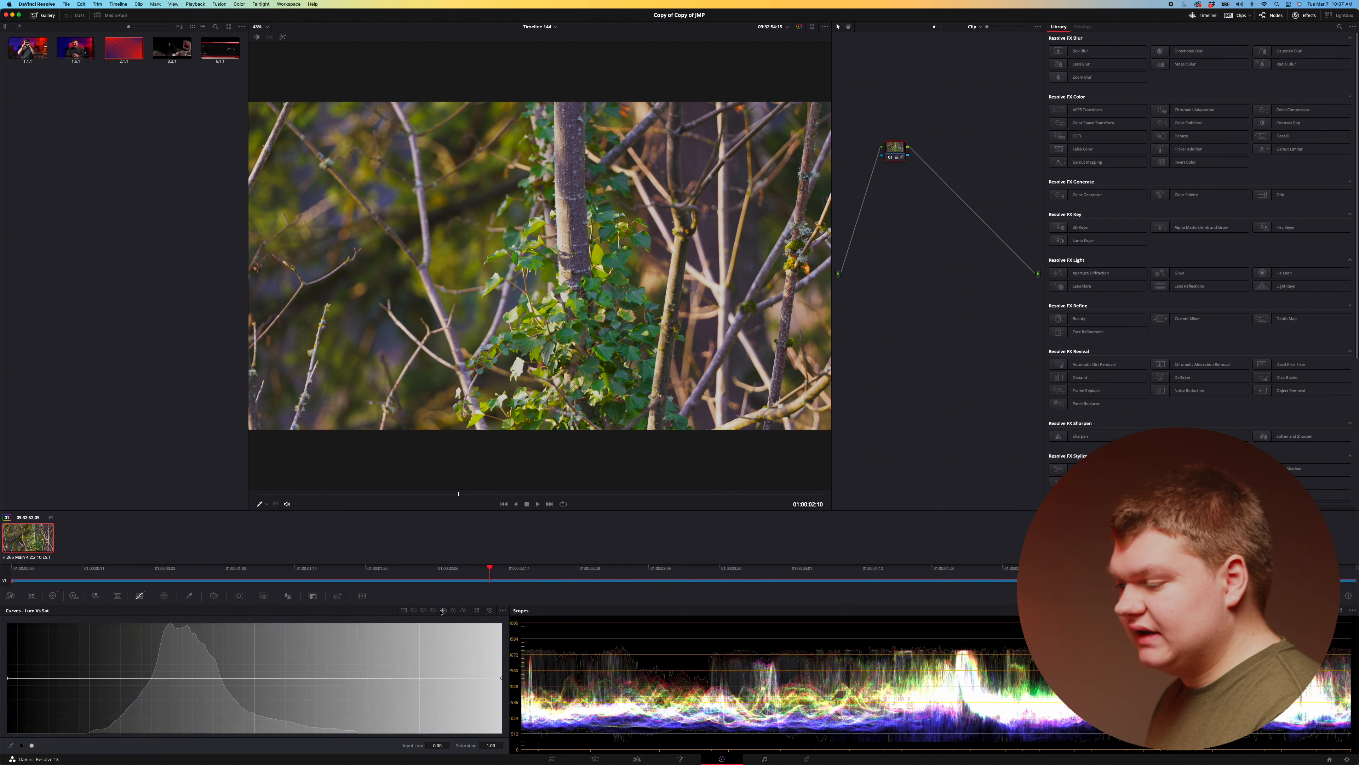
pyautogui.click(461, 611)
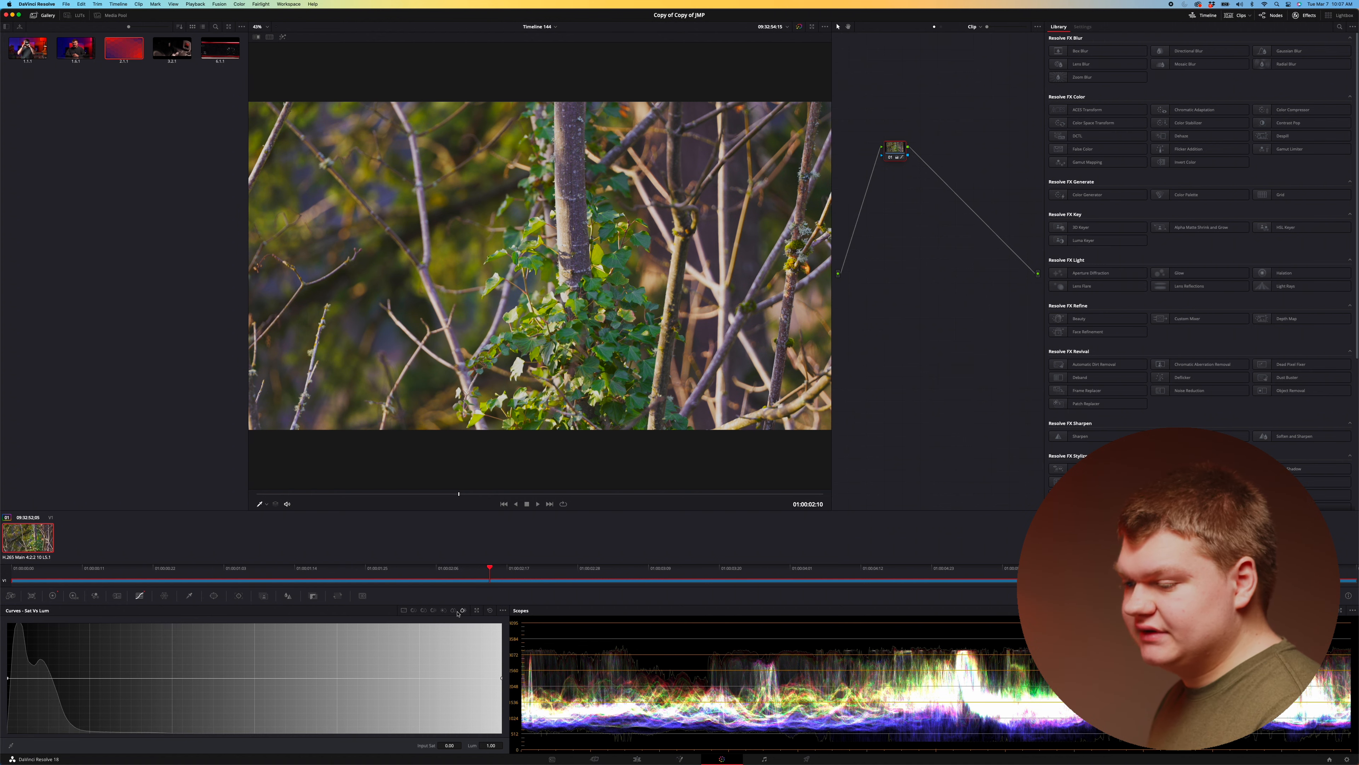
pyautogui.click(453, 611)
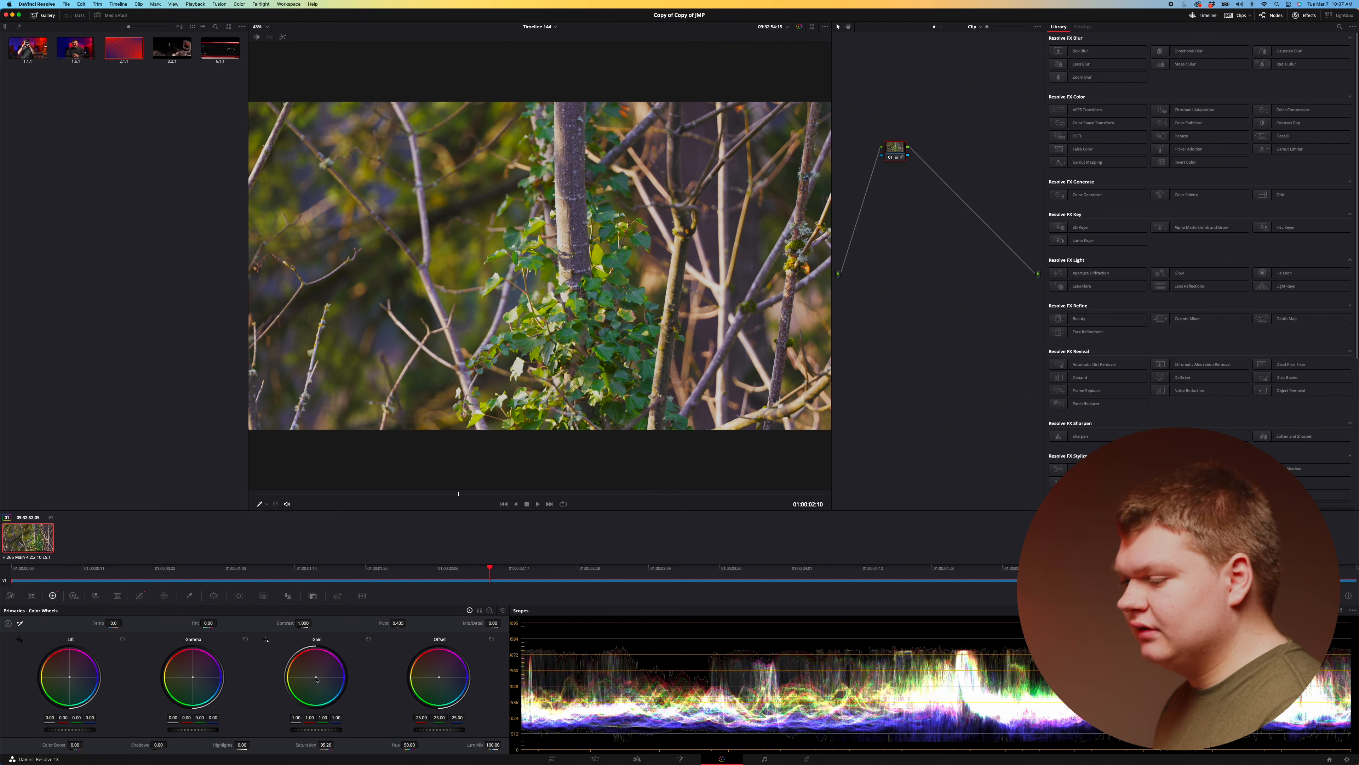
# Warm the primary Gain color toward orange and nudge the HDR Shadow color slightly toward green.
pyautogui.moveTo(316, 678); pyautogui.dragTo(314, 677)
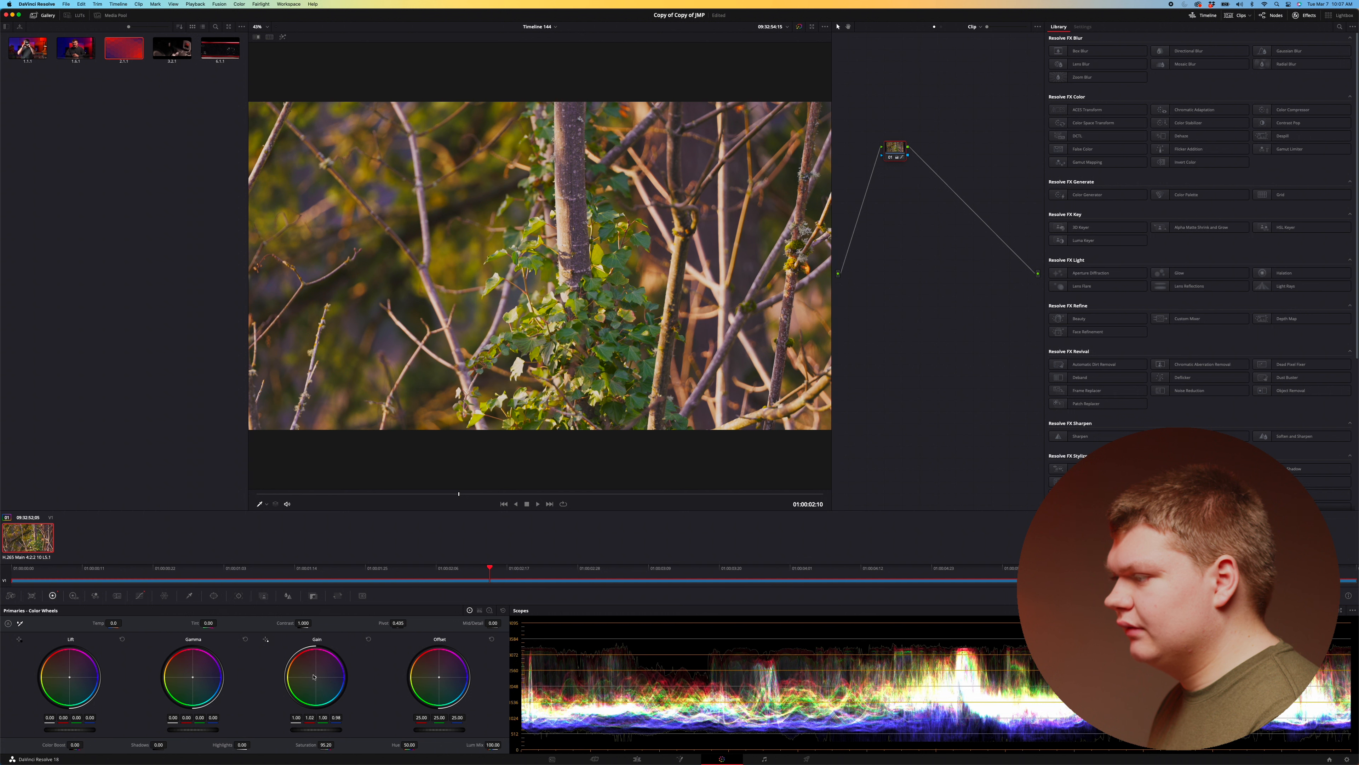
pyautogui.click(73, 595)
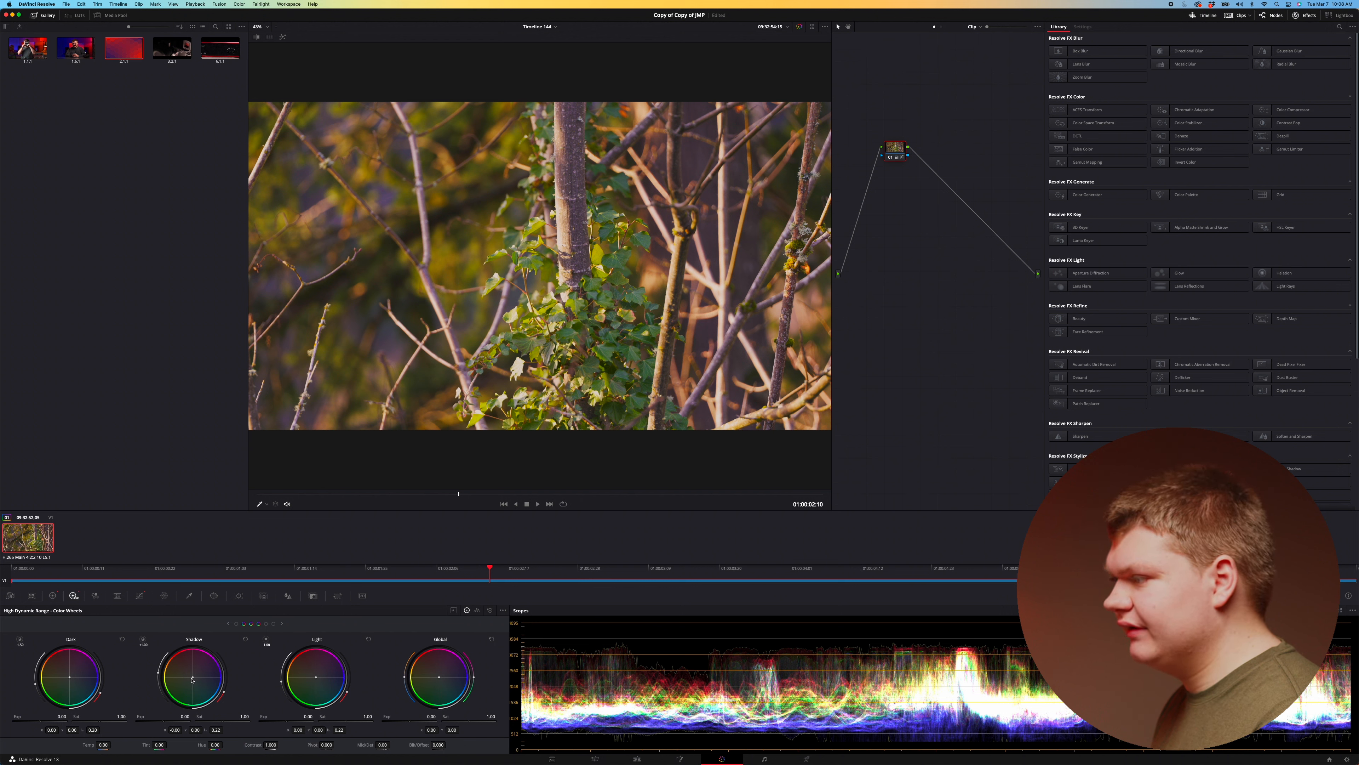
pyautogui.moveTo(192, 680); pyautogui.dragTo(191, 682)
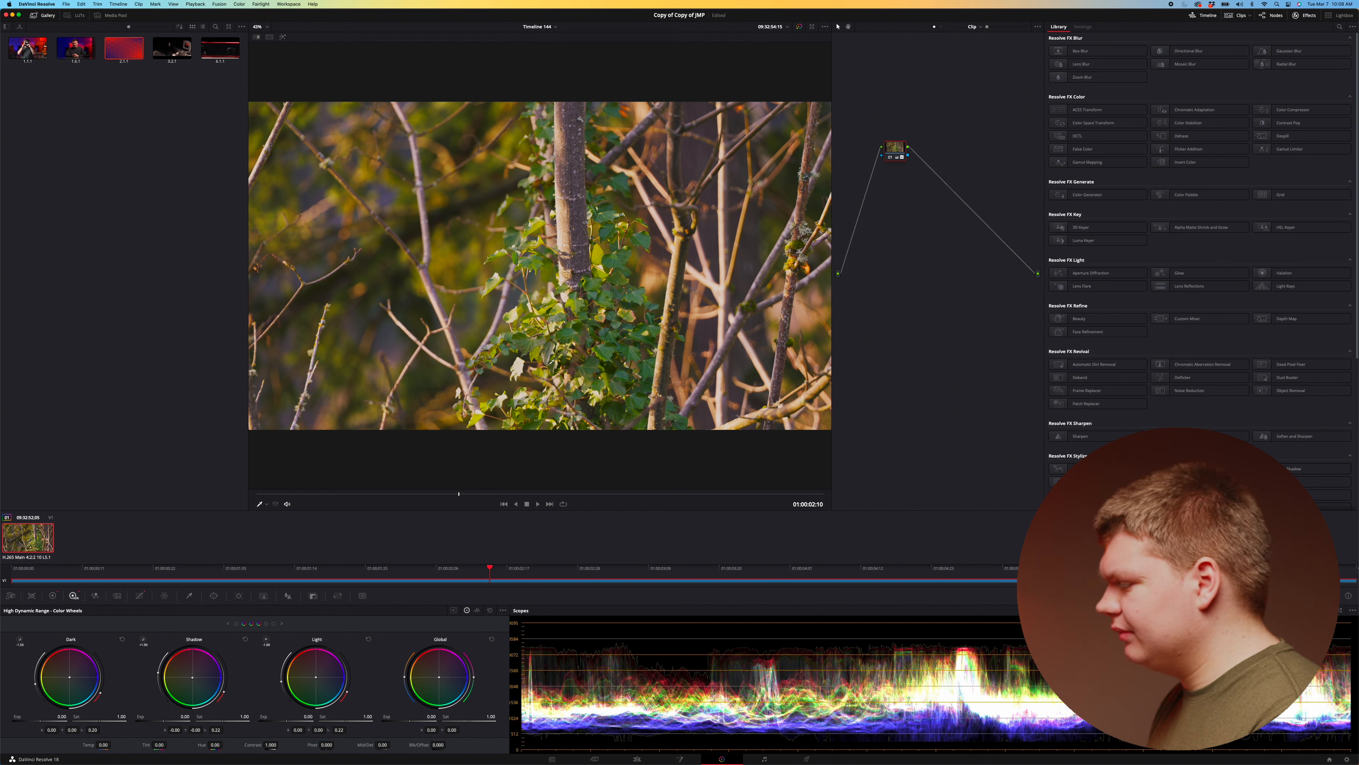
# Lower the overall primary Gain to about 0.97.
pyautogui.click(52, 596)
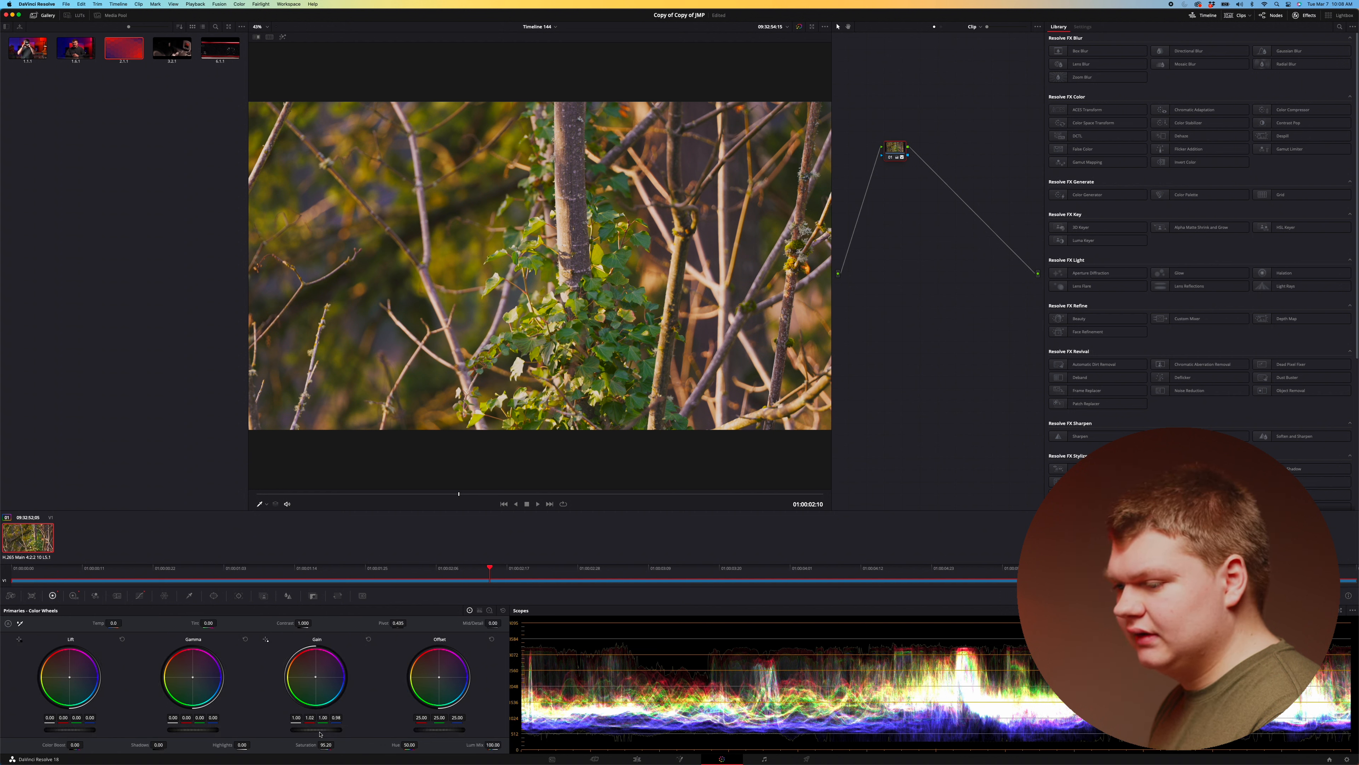
pyautogui.moveTo(316, 731); pyautogui.dragTo(302, 732)
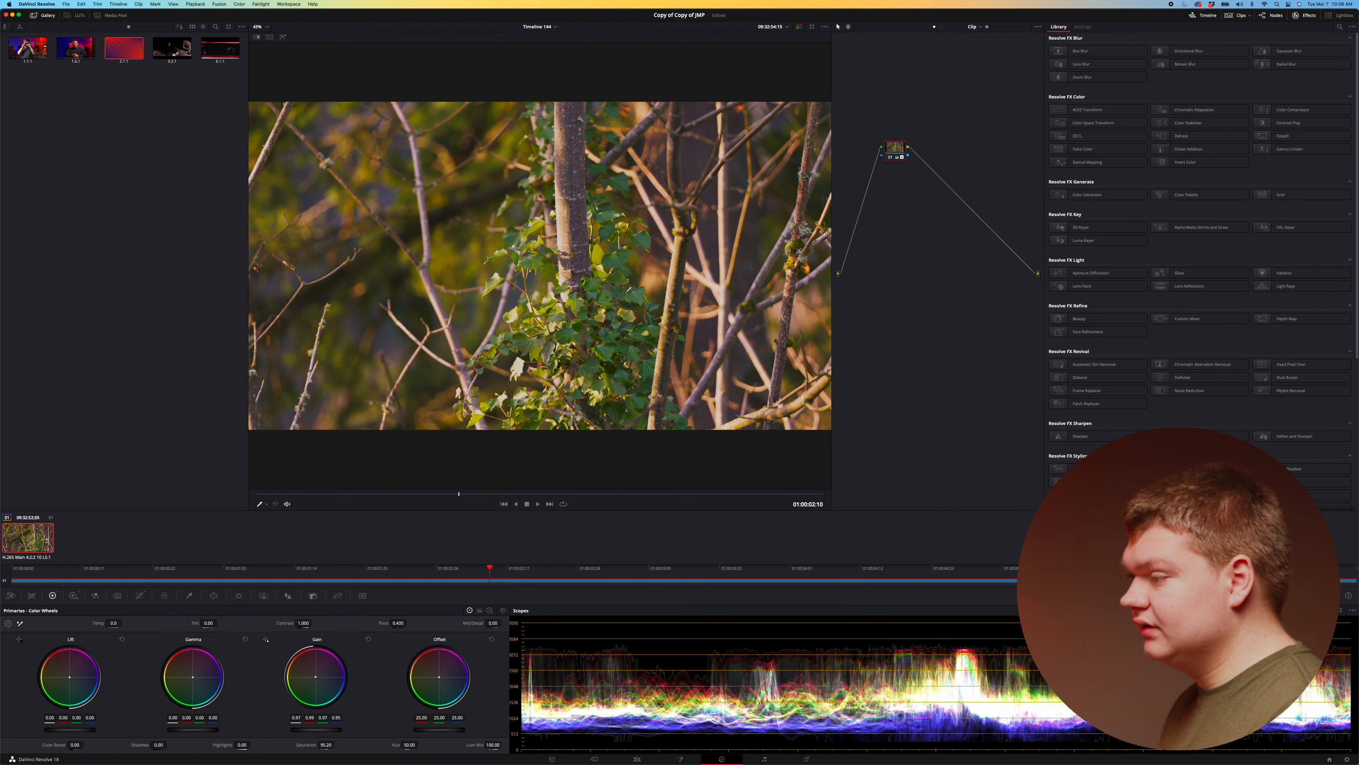
# Grab a still of the graded ivy and branches frame, and compare the shot with its grade bypassed and enabled.
pyautogui.rightClick(522, 244)
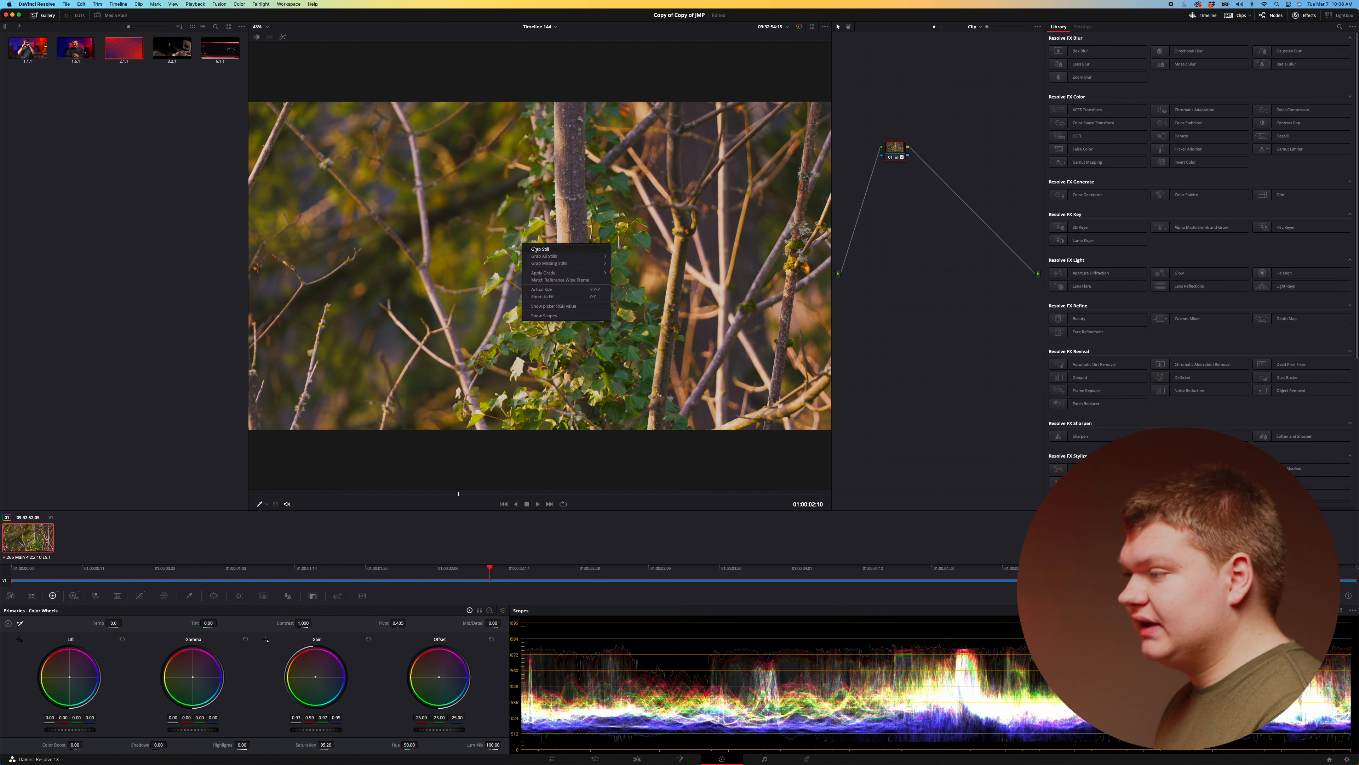
pyautogui.click(535, 249)
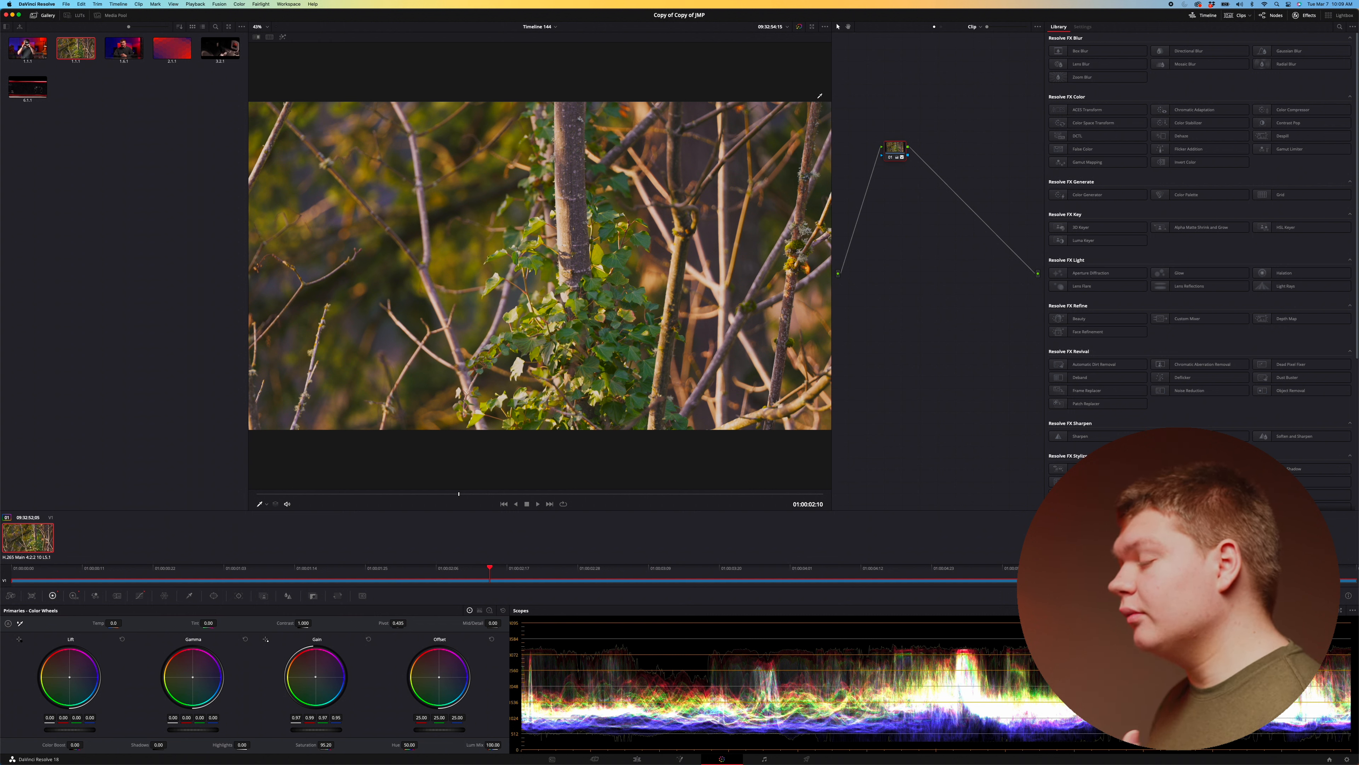
pyautogui.click(799, 26)
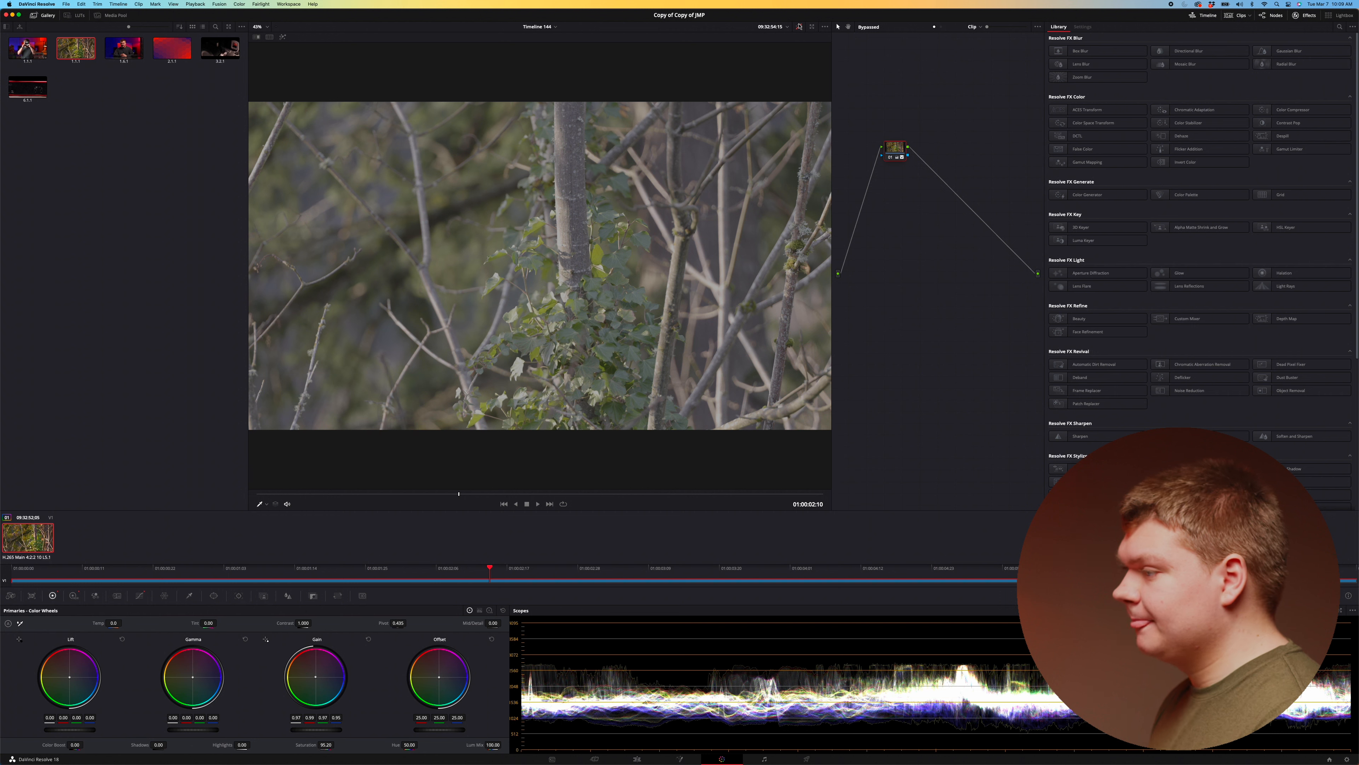
pyautogui.click(799, 27)
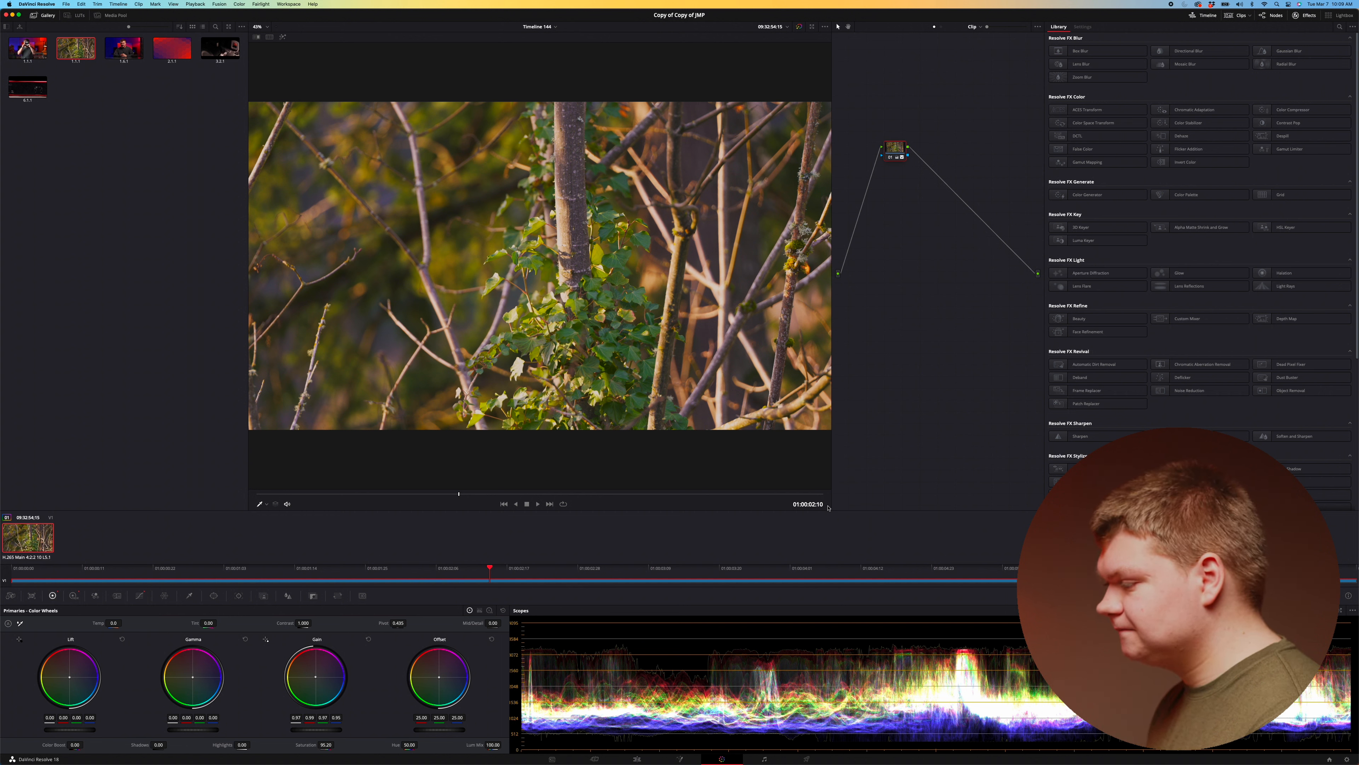
# Add the dried-flower B-roll clip to the timeline directly after the first clip.
pyautogui.click(654, 760)
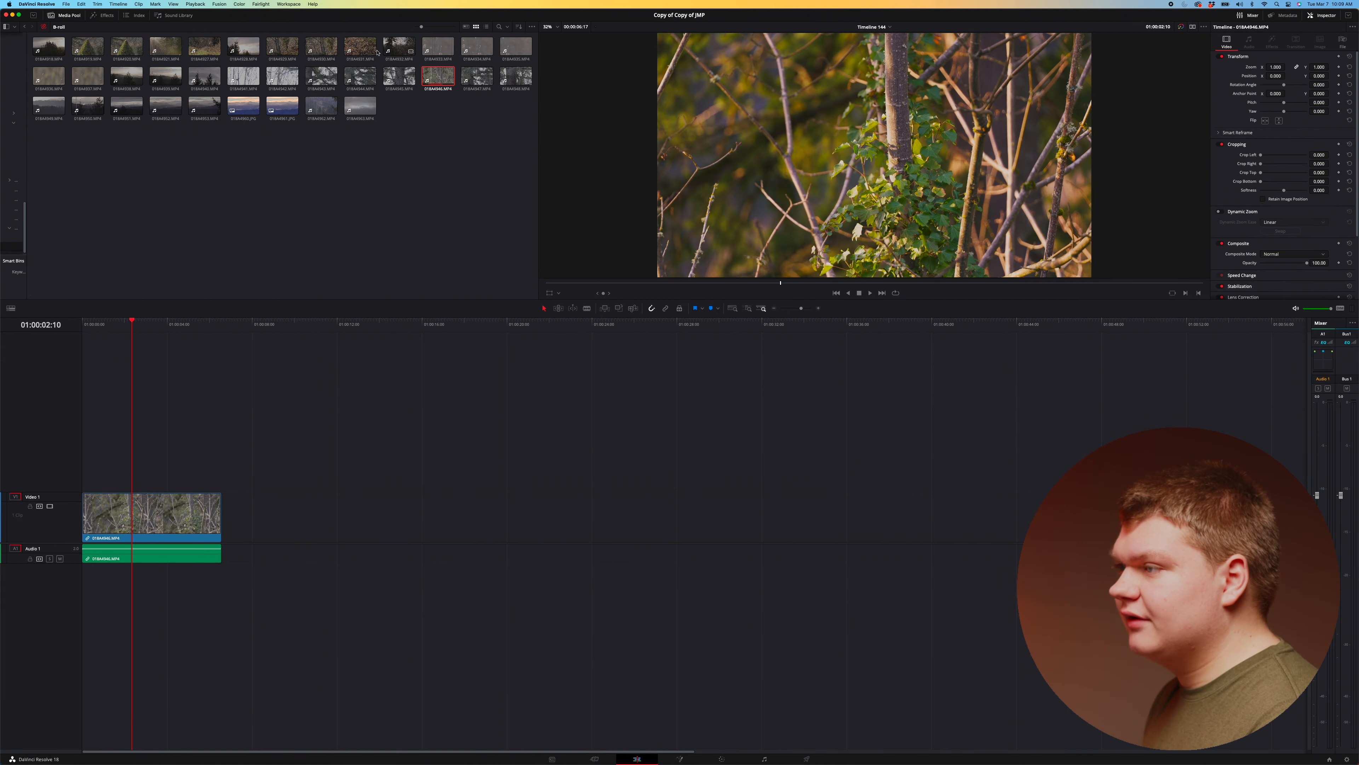
pyautogui.click(352, 48)
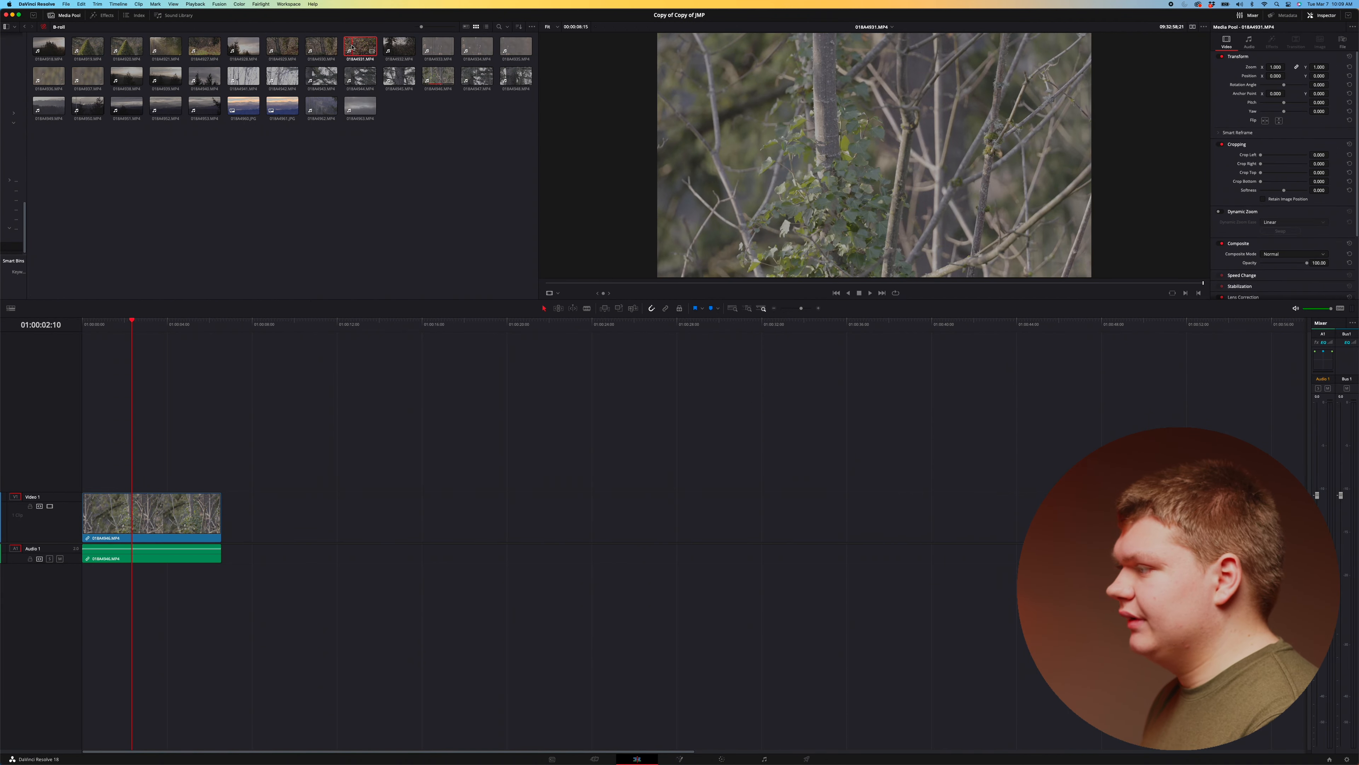
pyautogui.click(438, 47)
pyautogui.moveTo(797, 159); pyautogui.dragTo(220, 529)
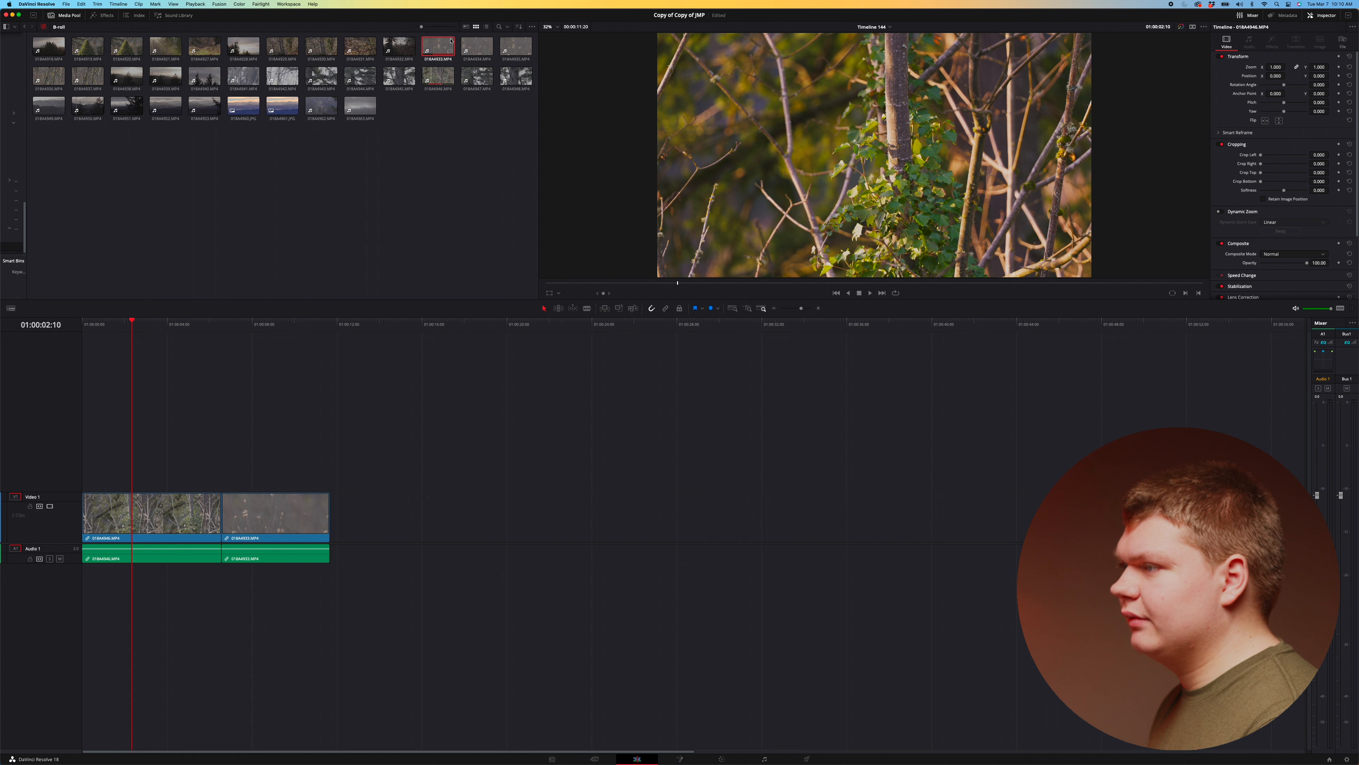
pyautogui.click(451, 40)
# Apply the saved ivy still's grade to the dried-flower clip on the color page.
pyautogui.click(717, 759)
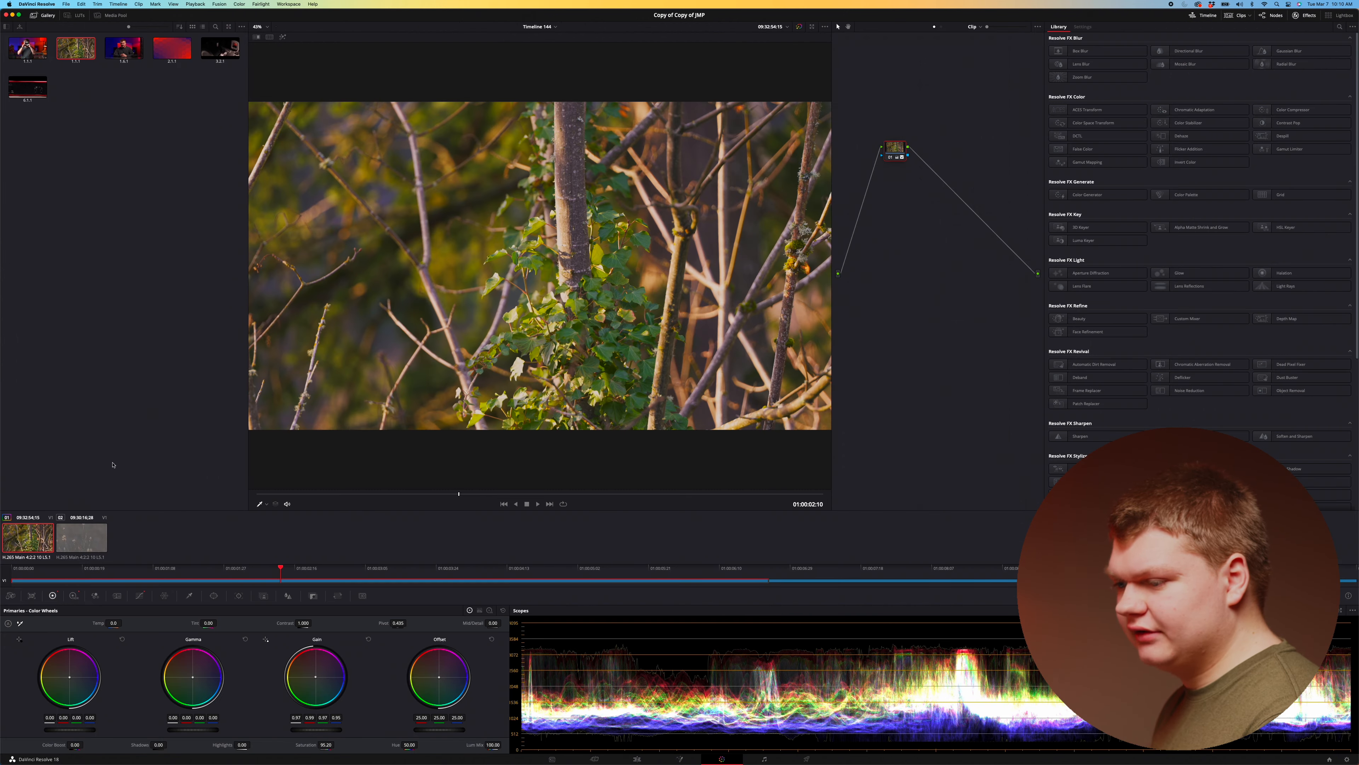
pyautogui.press('Down')
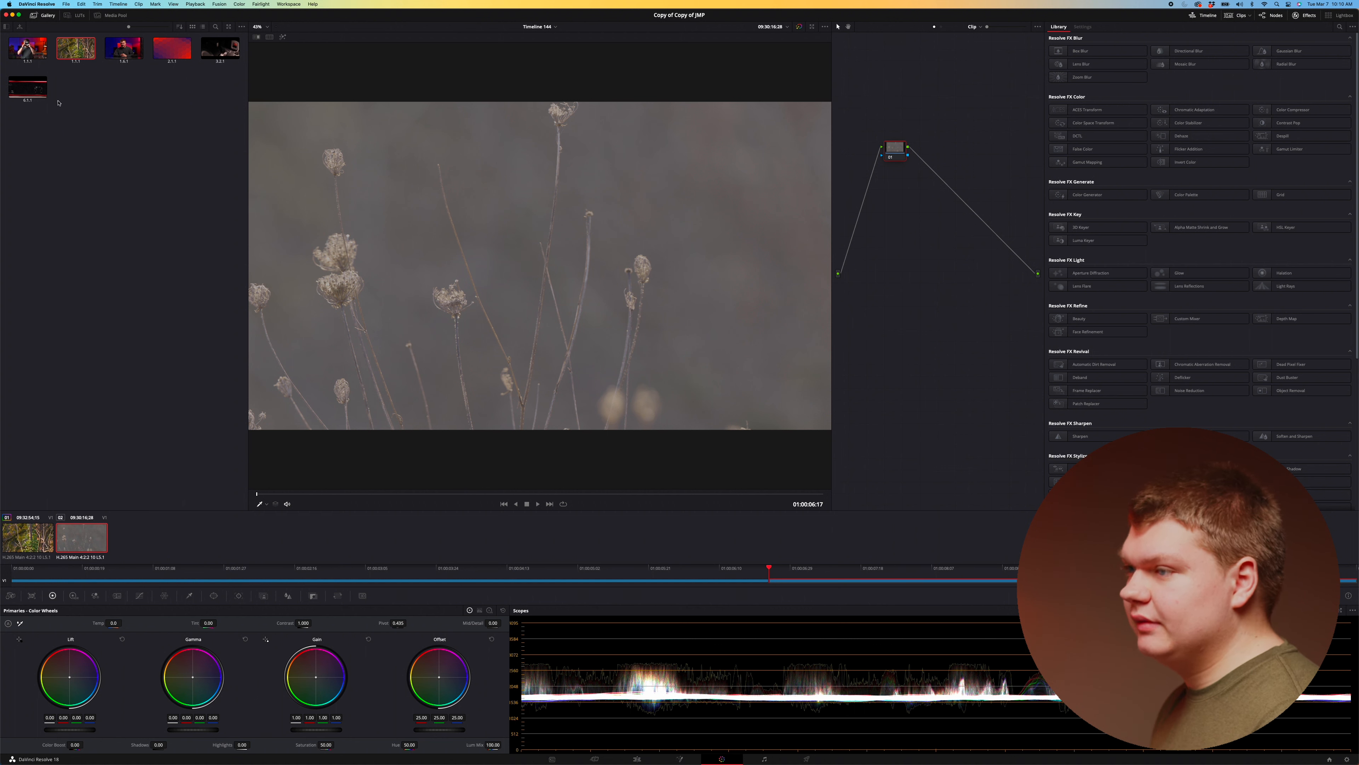
pyautogui.rightClick(70, 58)
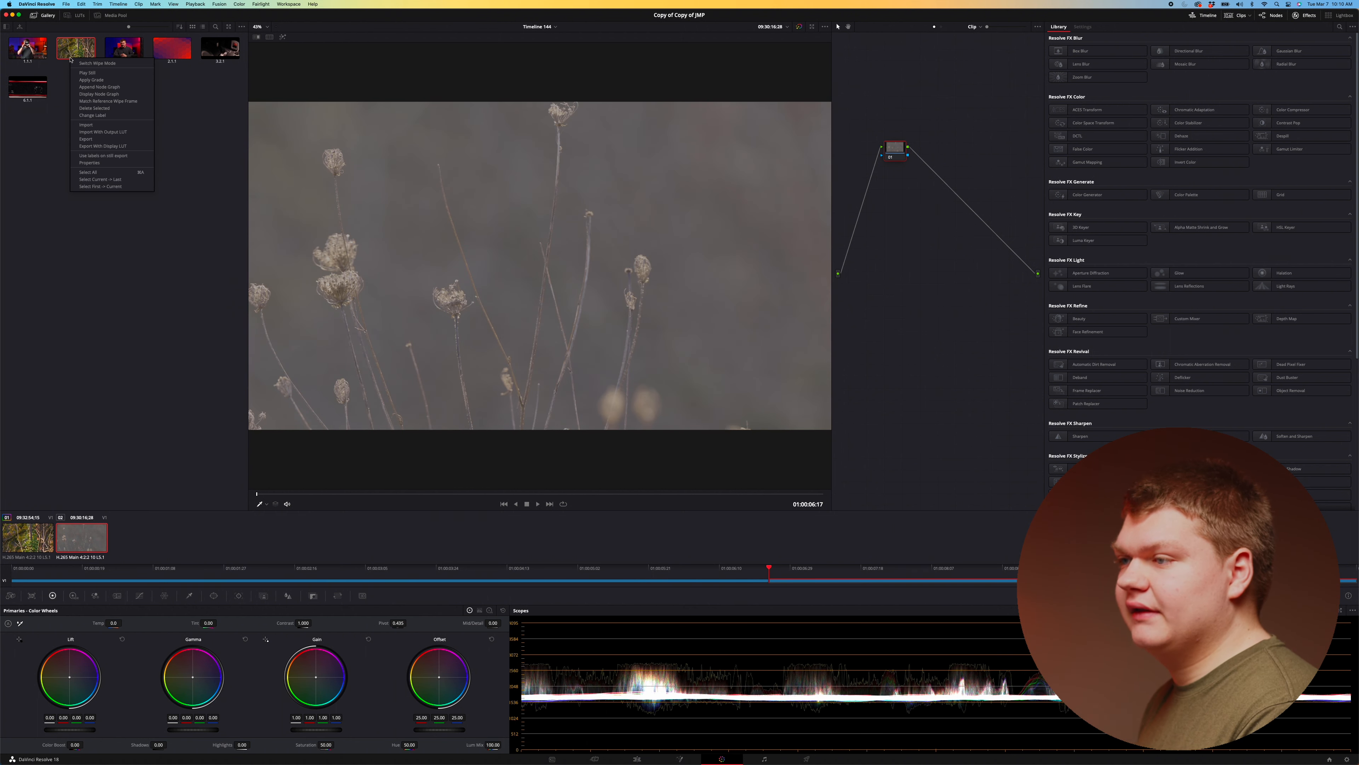
pyautogui.click(92, 79)
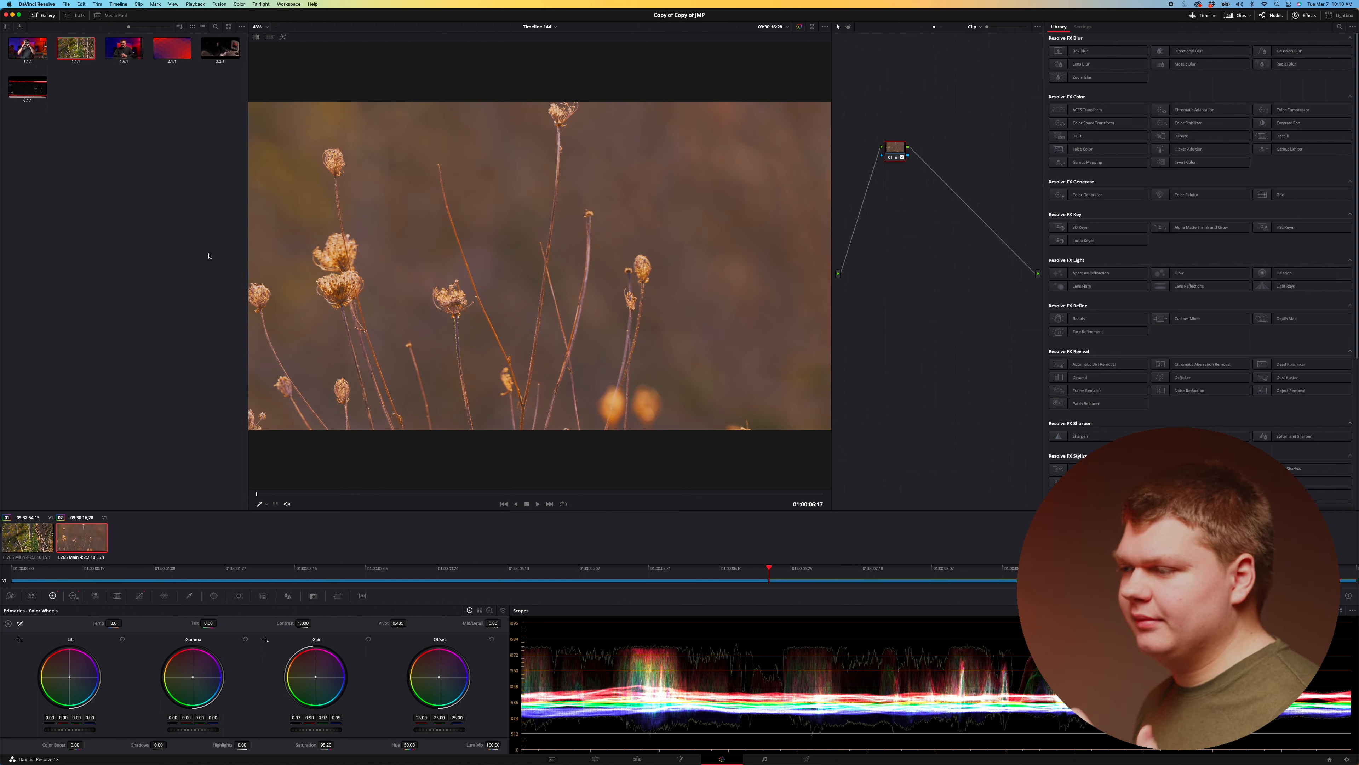
# Lower the dried-flower clip's overall primary Gain to about 0.94 and play both graded clips to judge the match.
pyautogui.press('space')
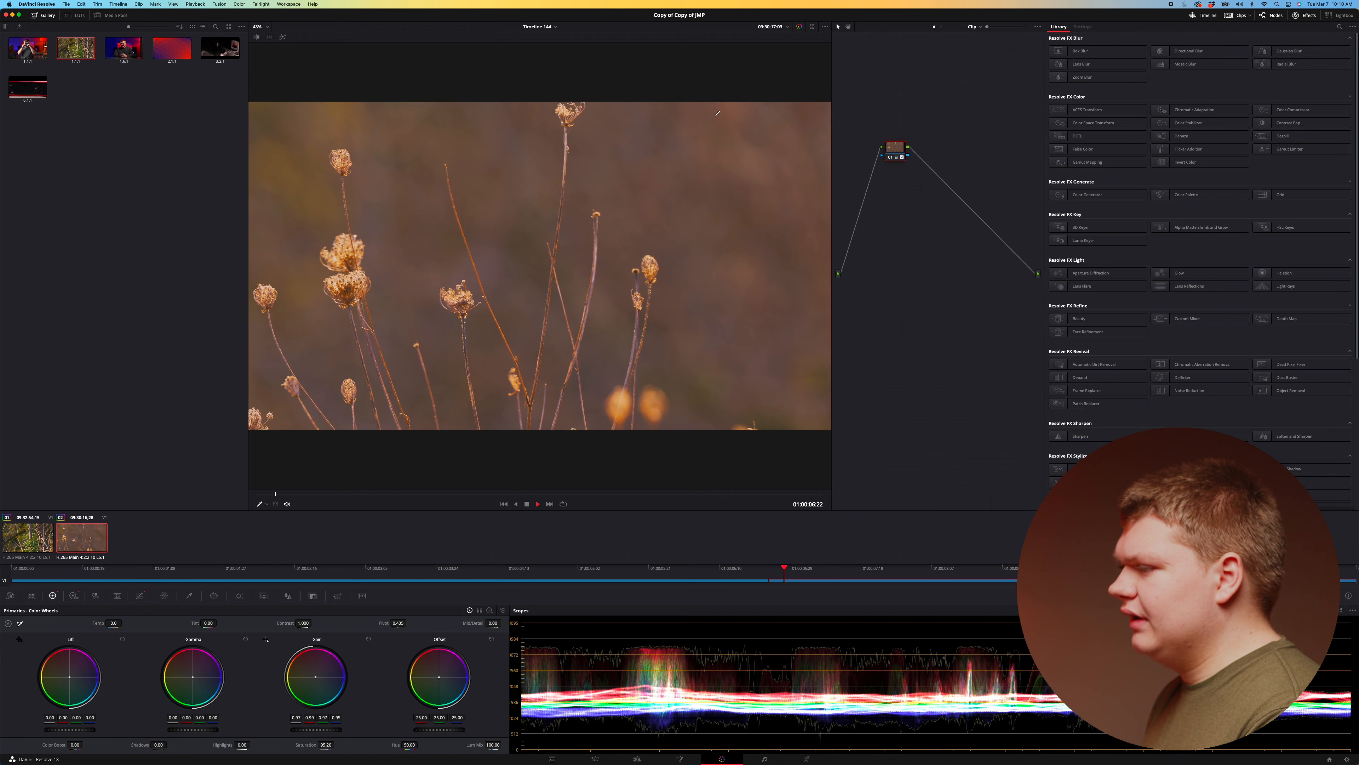
pyautogui.press('space')
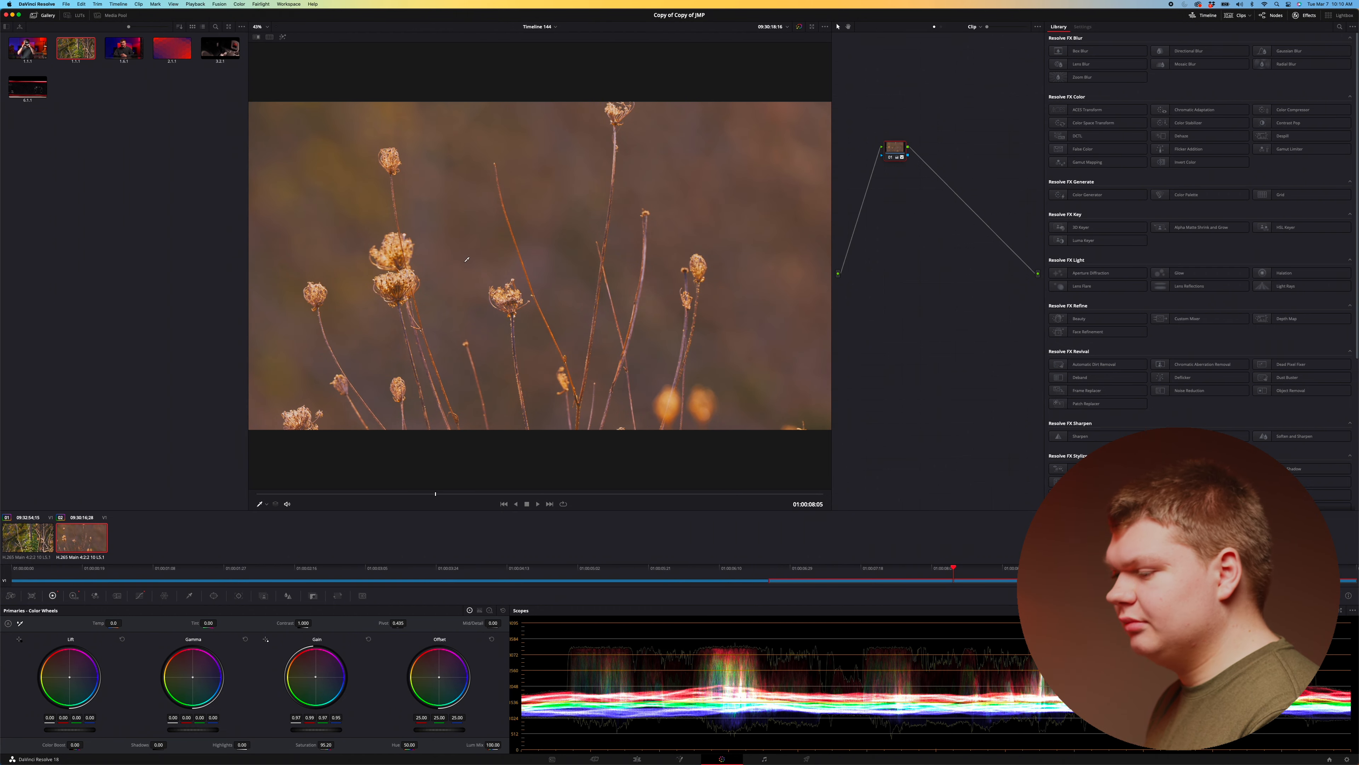
pyautogui.moveTo(314, 733); pyautogui.dragTo(301, 732)
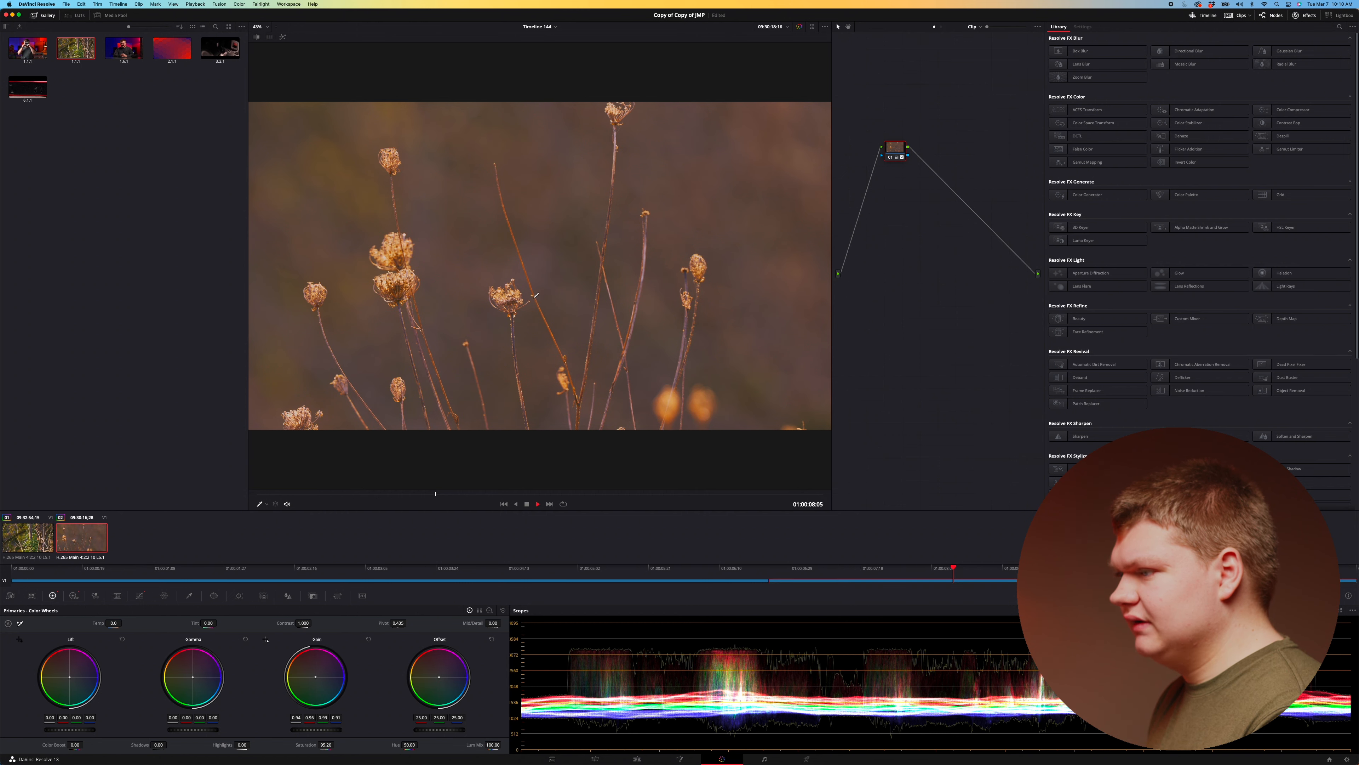
pyautogui.press('space')
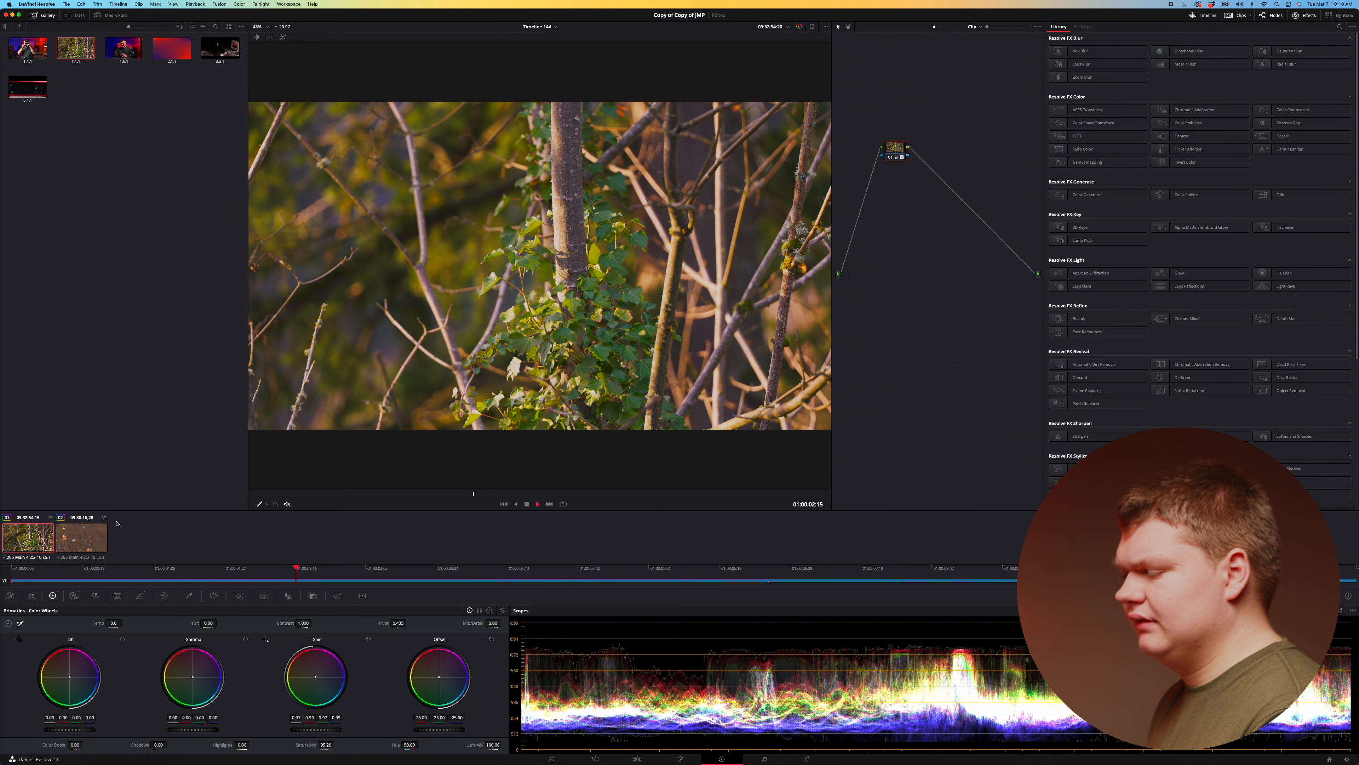
pyautogui.click(88, 537)
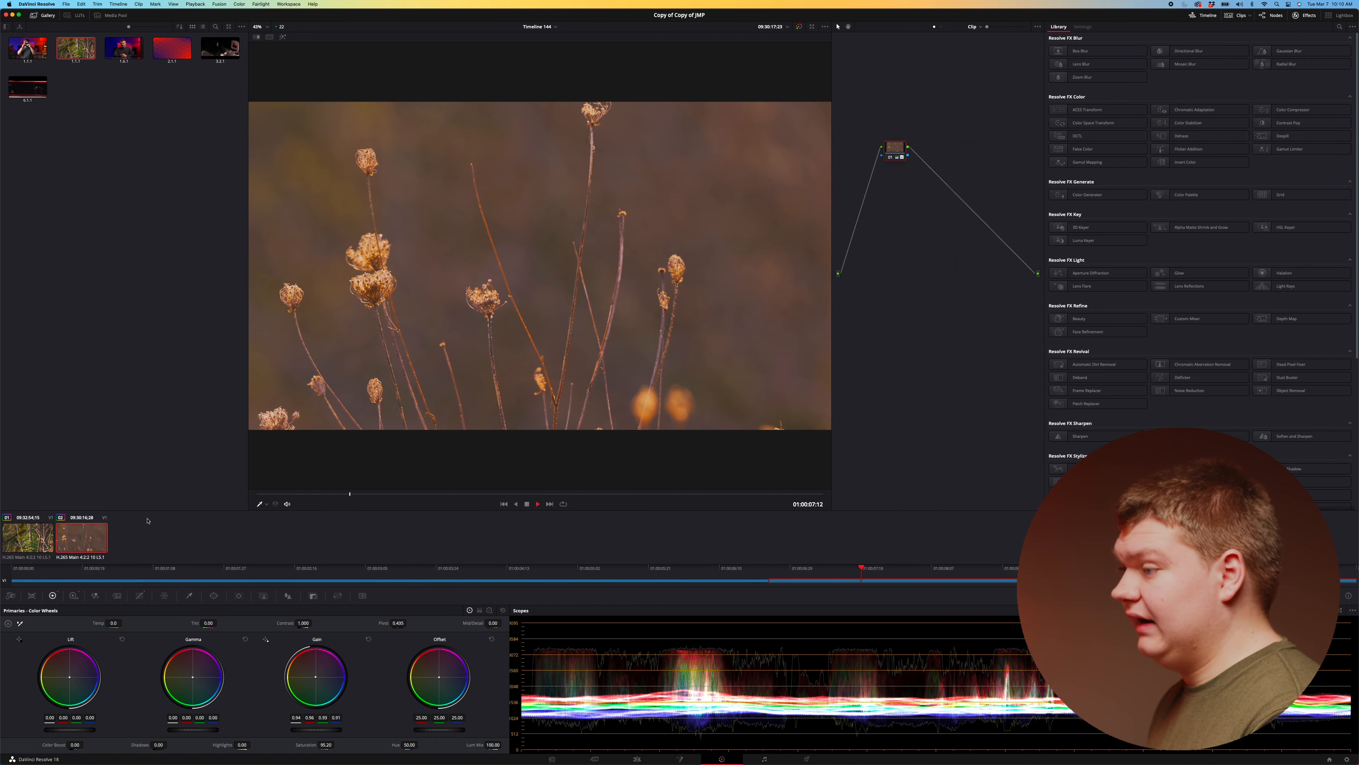
pyautogui.press('space')
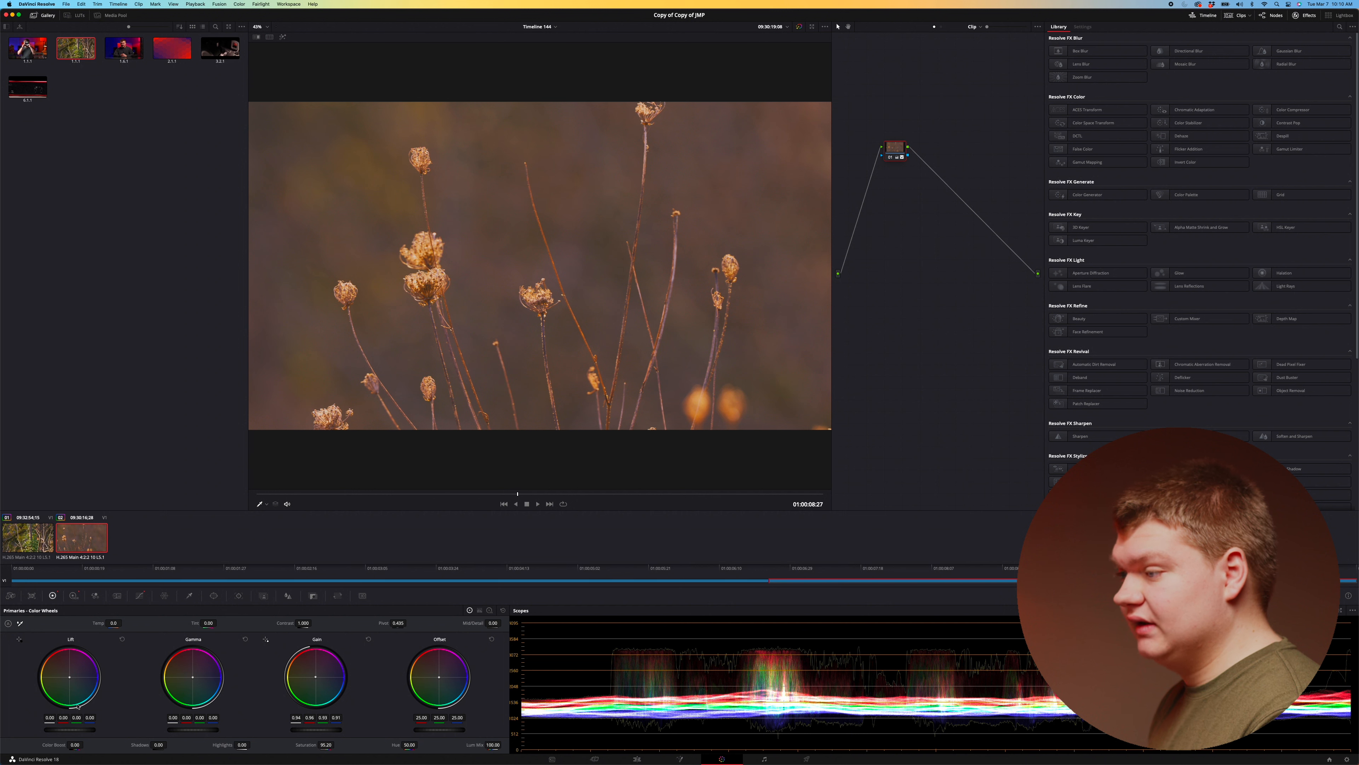
# Deepen the contrast on the dried-flower clip's custom curve by slightly lowering the shadow point and raising the highlight point.
pyautogui.click(138, 596)
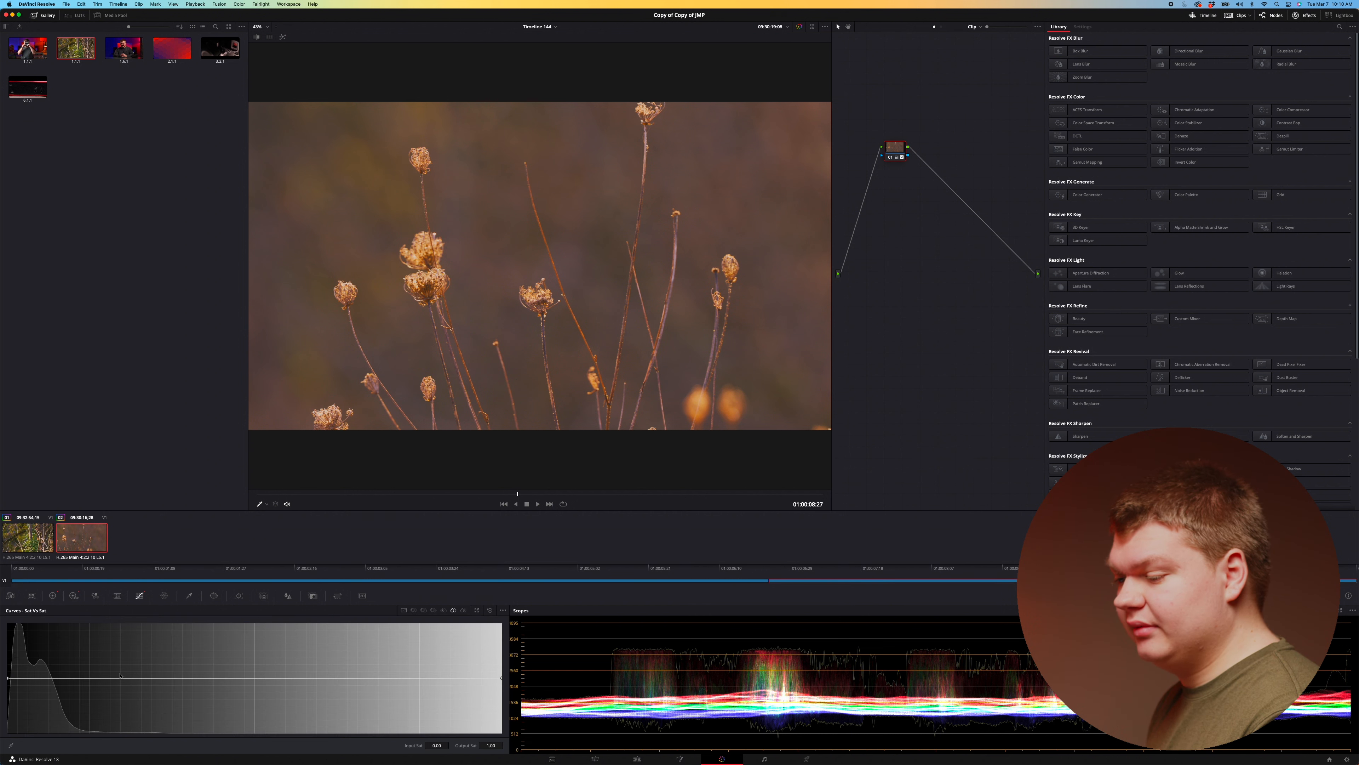
pyautogui.click(404, 611)
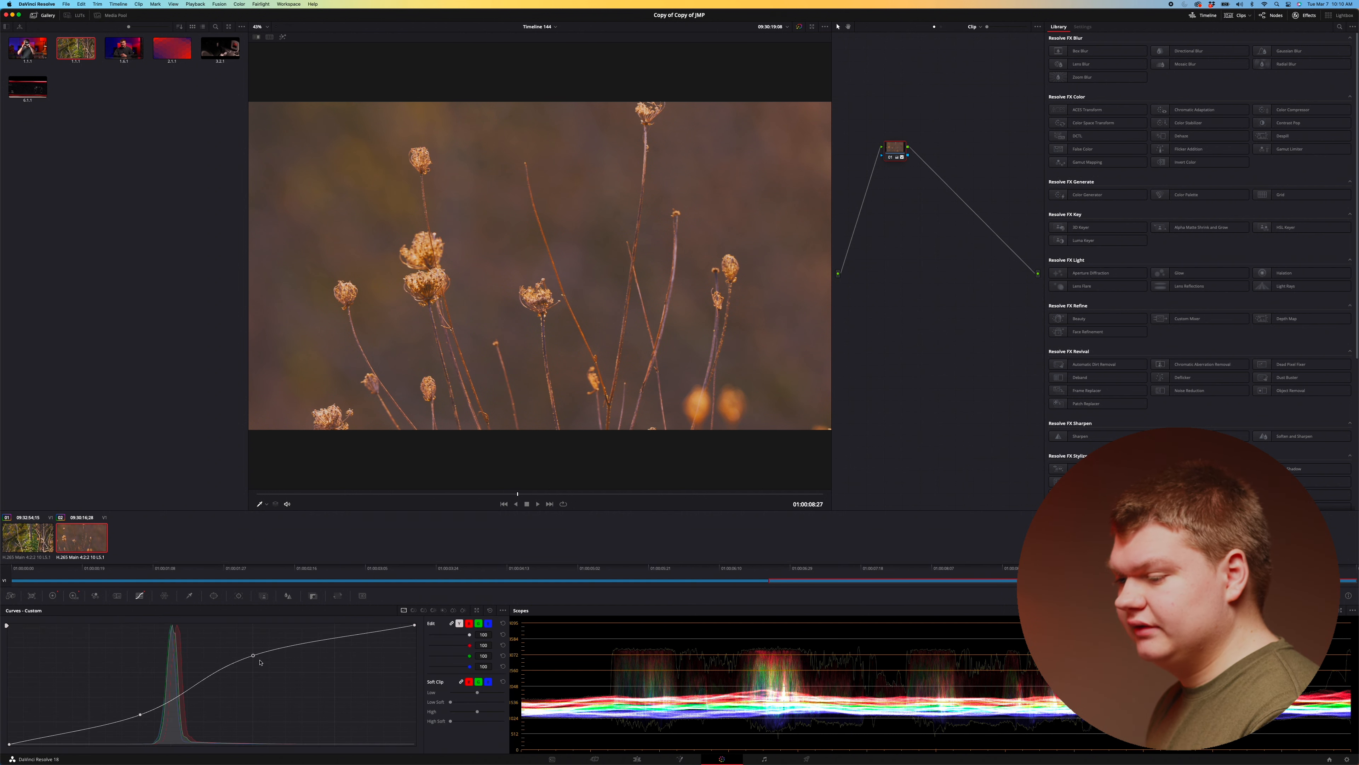
pyautogui.moveTo(140, 714); pyautogui.dragTo(141, 718)
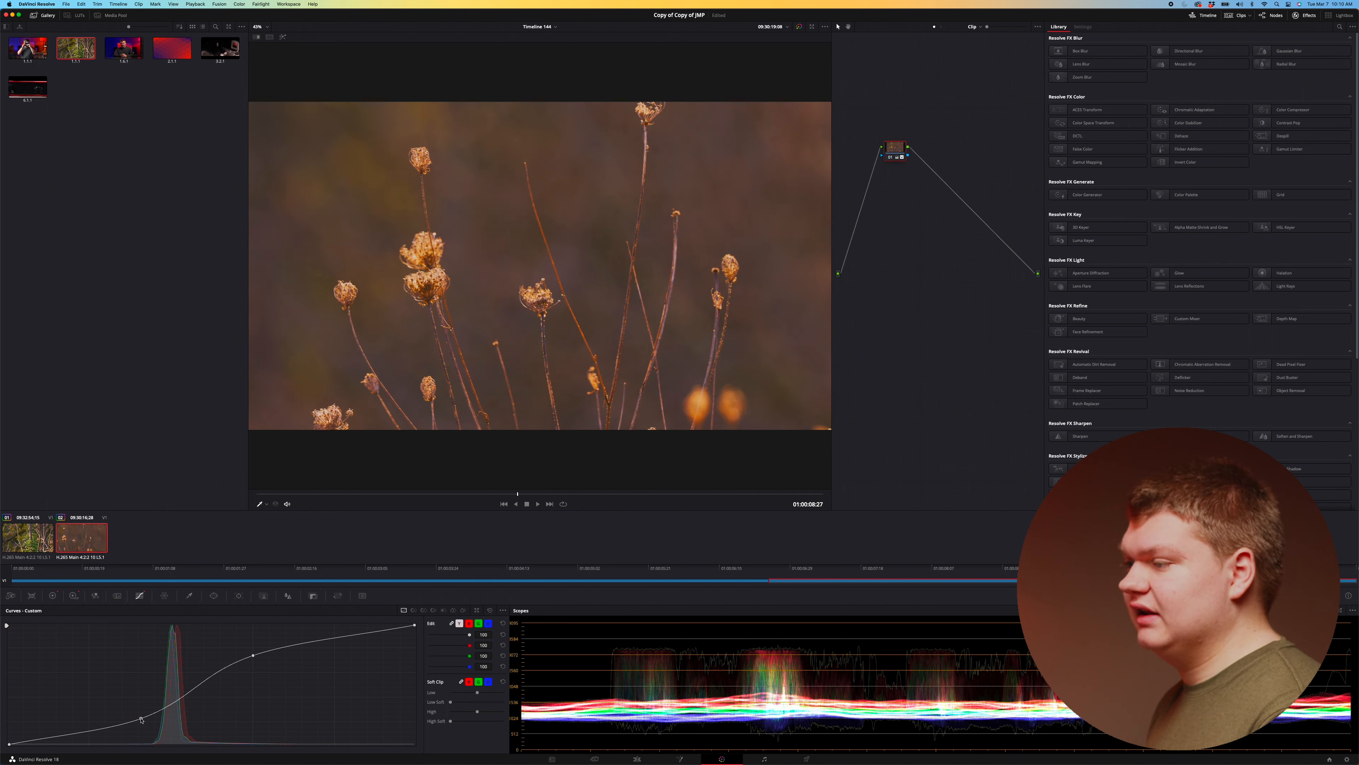
pyautogui.moveTo(252, 656)
pyautogui.mouseDown()
pyautogui.moveTo(252, 667)
pyautogui.moveTo(249, 654)
pyautogui.mouseUp()
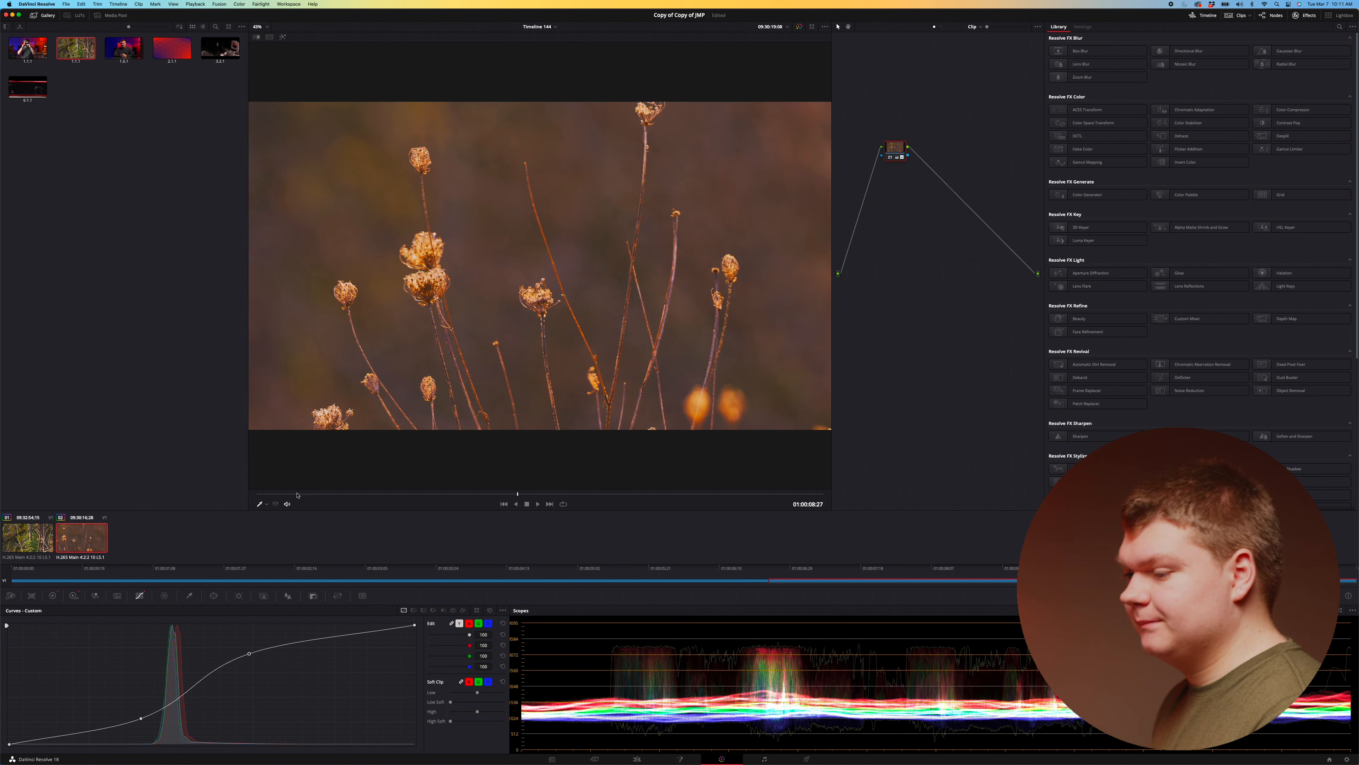
# Compare the two graded clips, and check the dried-flower clip with its grade bypassed and enabled.
pyautogui.click(11, 532)
pyautogui.click(71, 537)
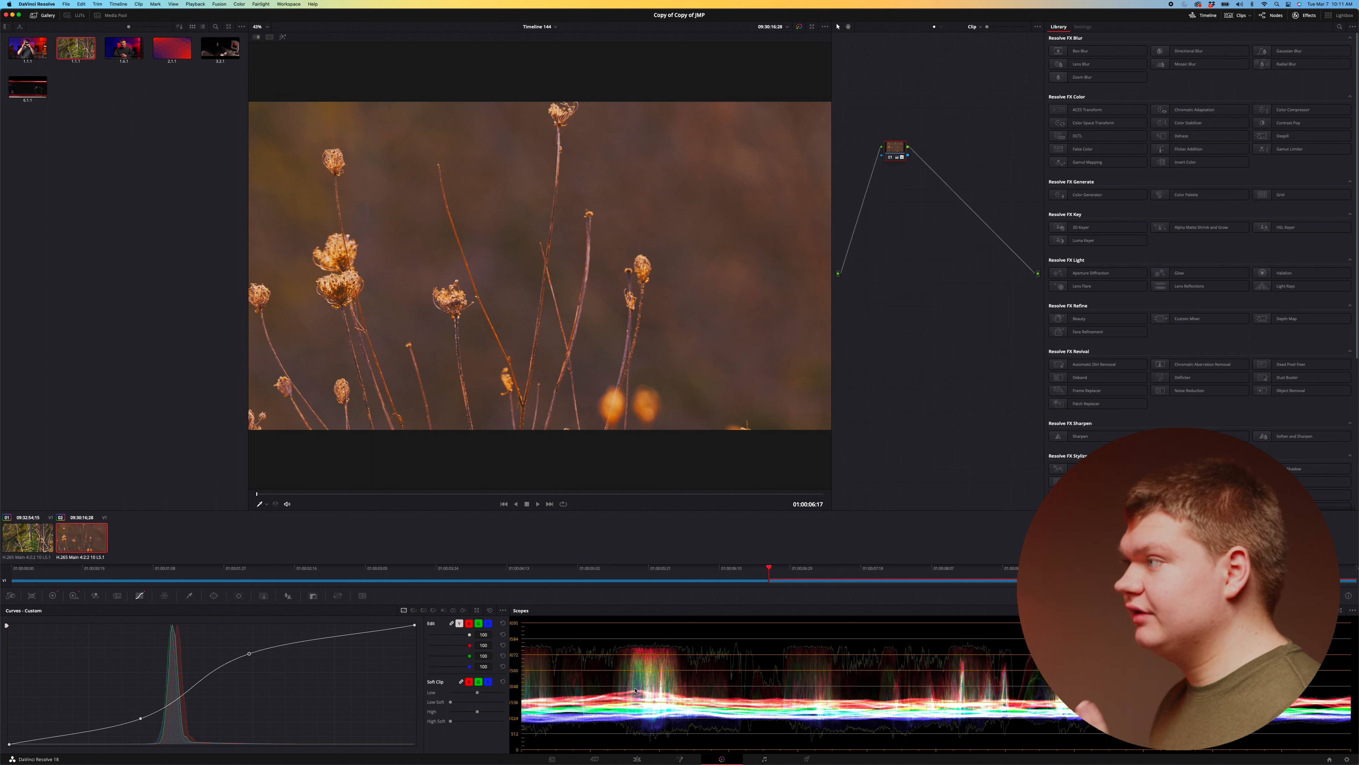
pyautogui.click(797, 27)
pyautogui.click(797, 27)
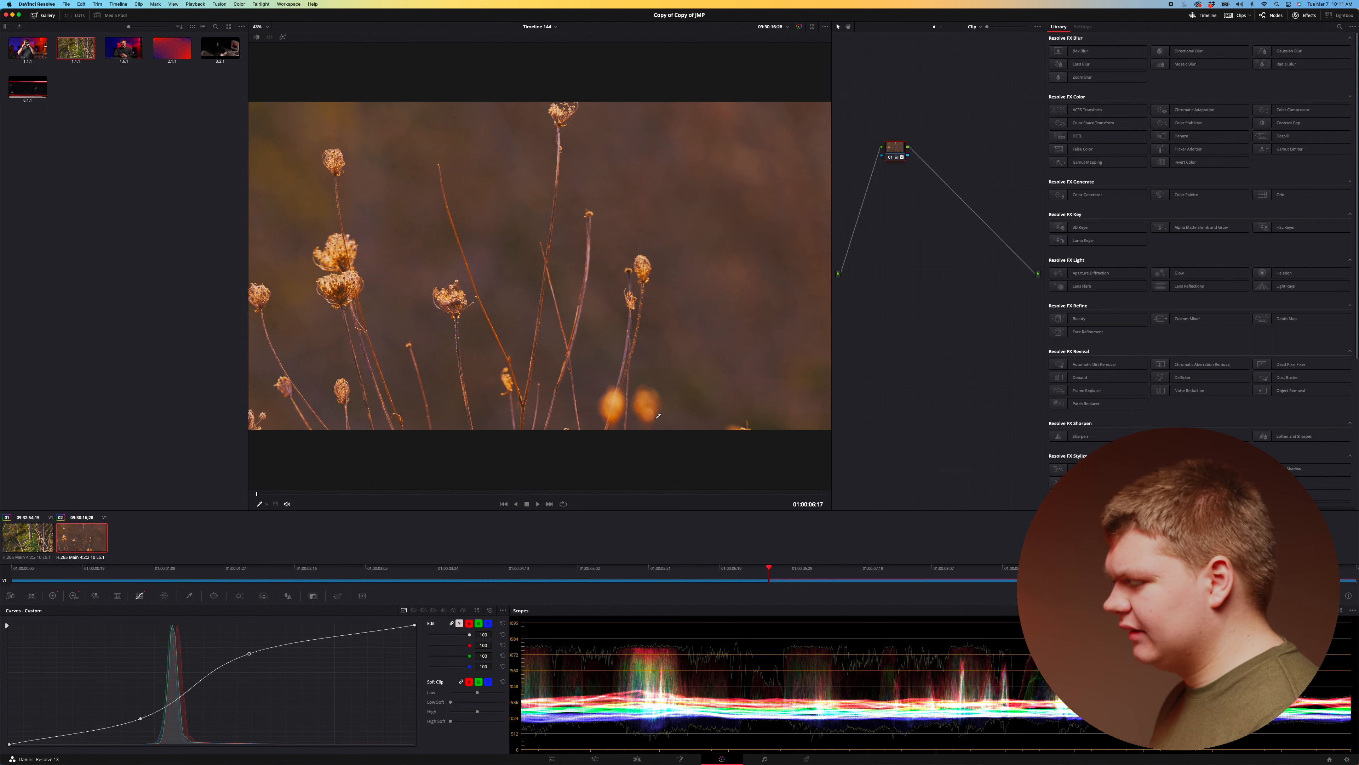
# Add the cloudy mountain landscape clip to the timeline after the dried-flower clip and place the playhead on it.
pyautogui.click(637, 758)
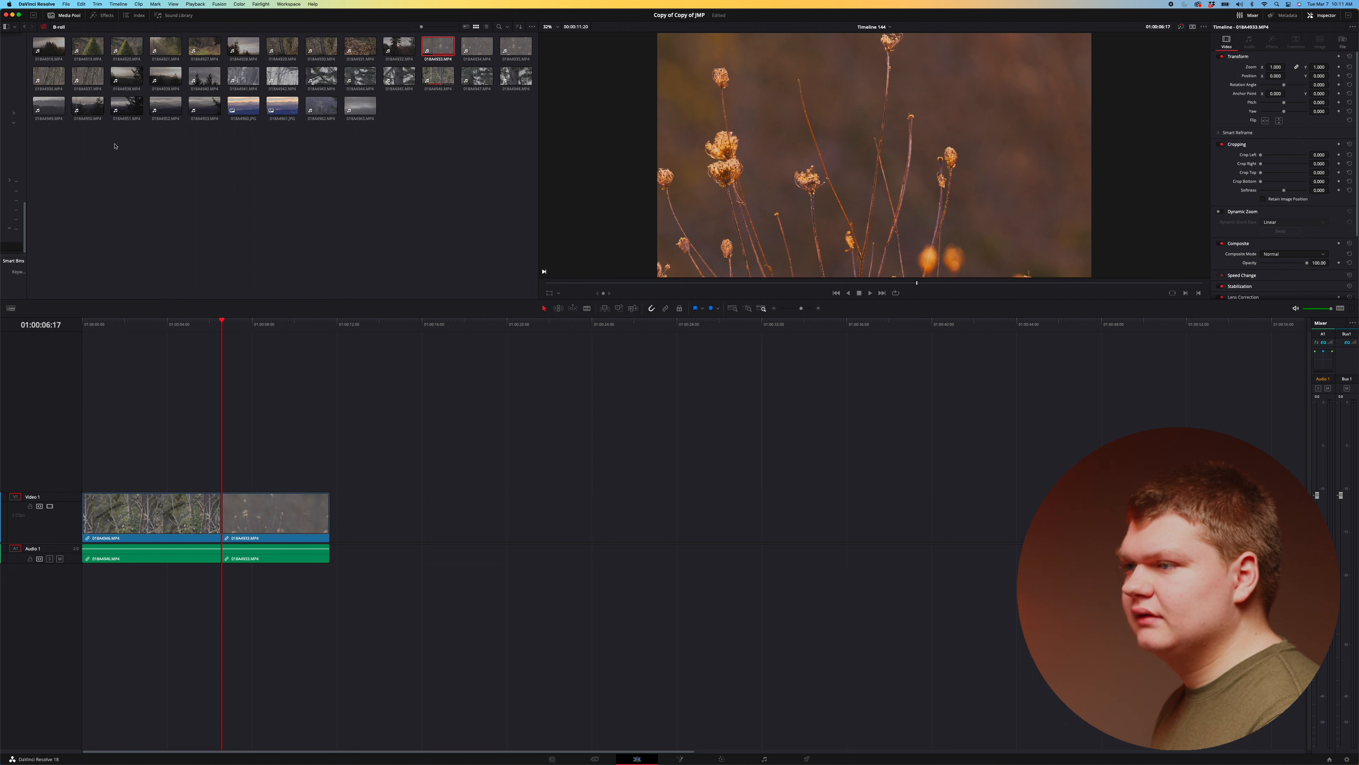
pyautogui.moveTo(127, 111); pyautogui.dragTo(329, 511)
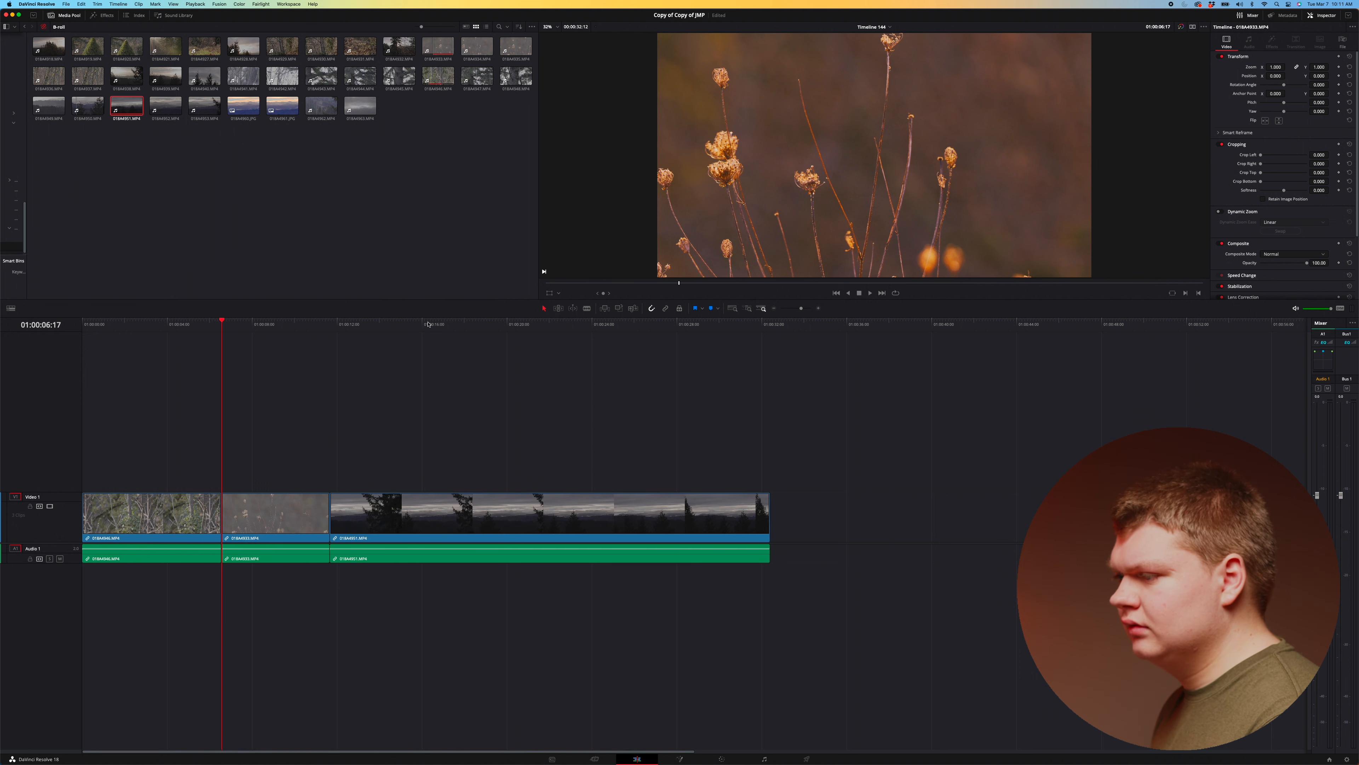
pyautogui.click(428, 324)
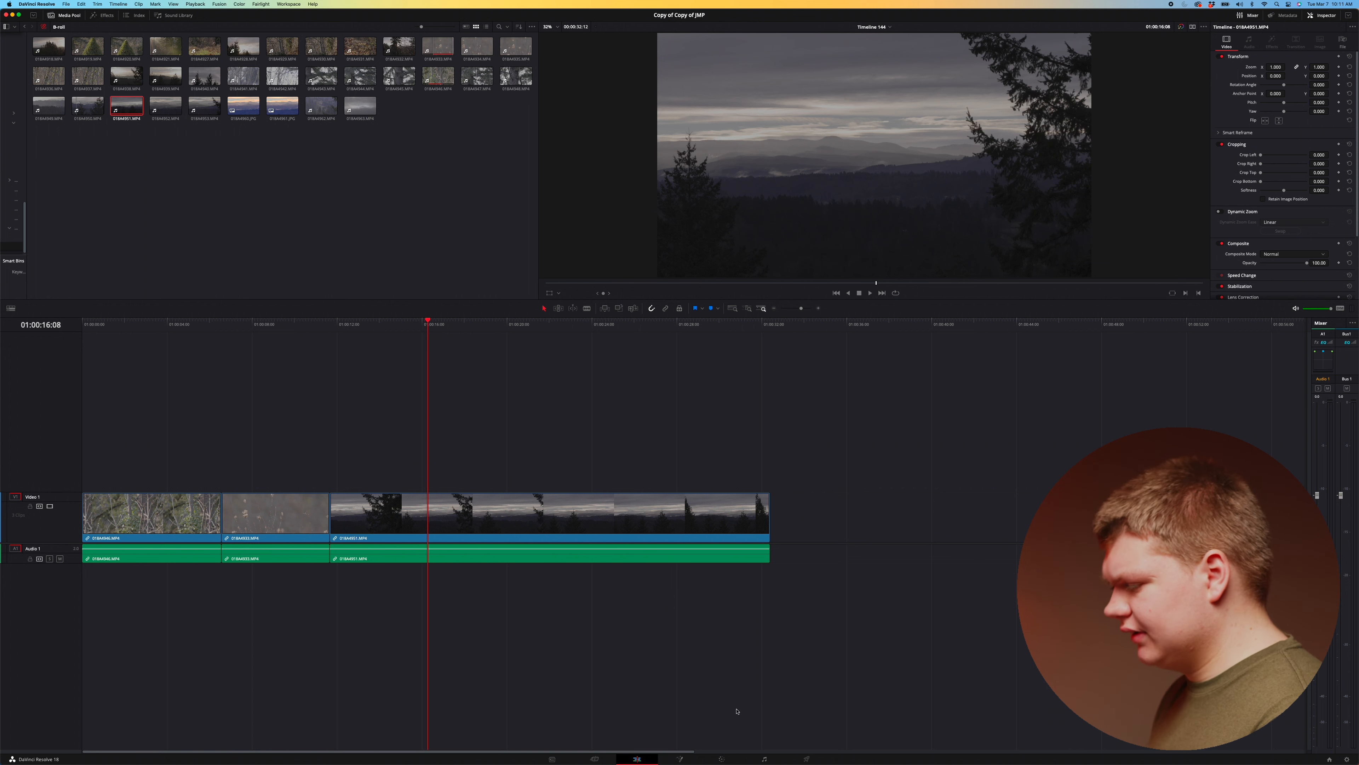
# Apply the saved ivy still's grade to the mountain landscape clip on the color page.
pyautogui.click(722, 759)
pyautogui.rightClick(74, 47)
pyautogui.click(105, 70)
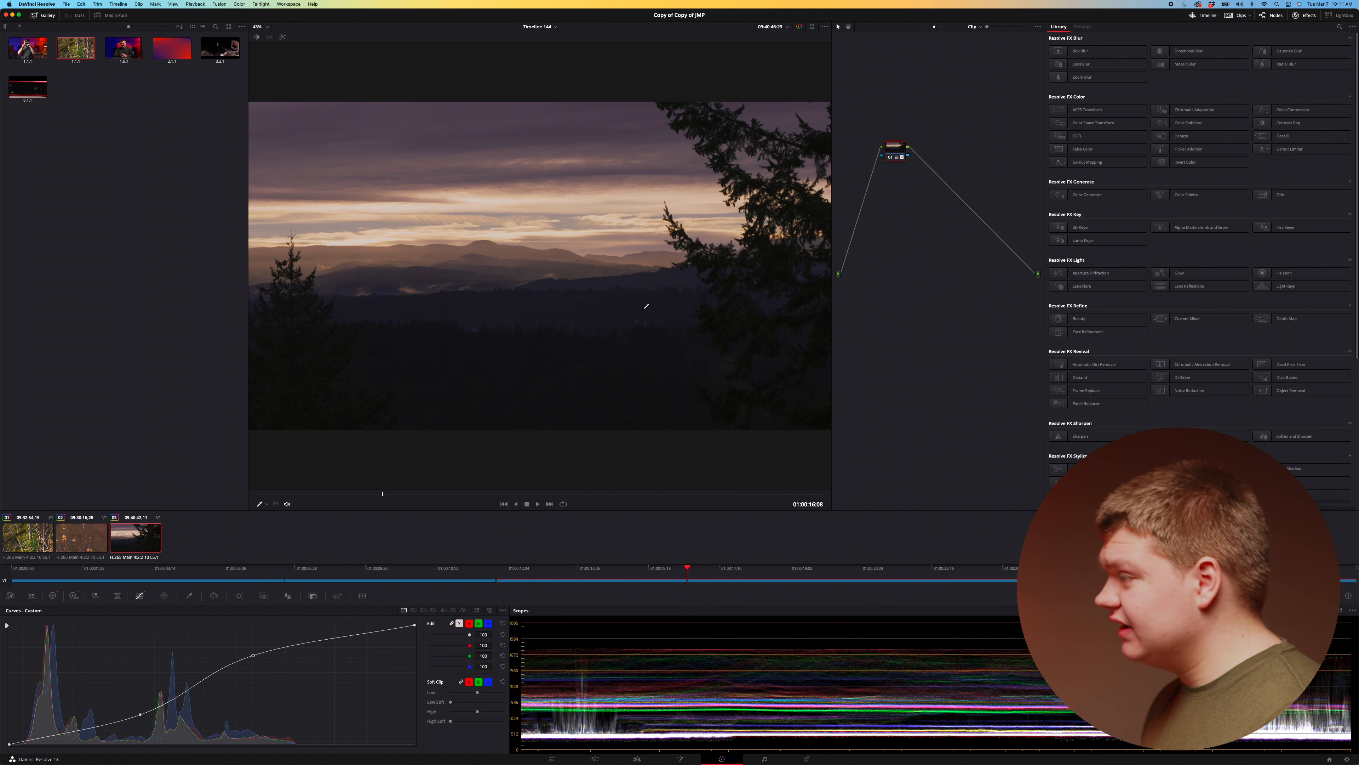
# Add a serial node to the landscape clip and lift its shadows and highlights slightly on the custom curve.
pyautogui.hotkey('alt', 's')
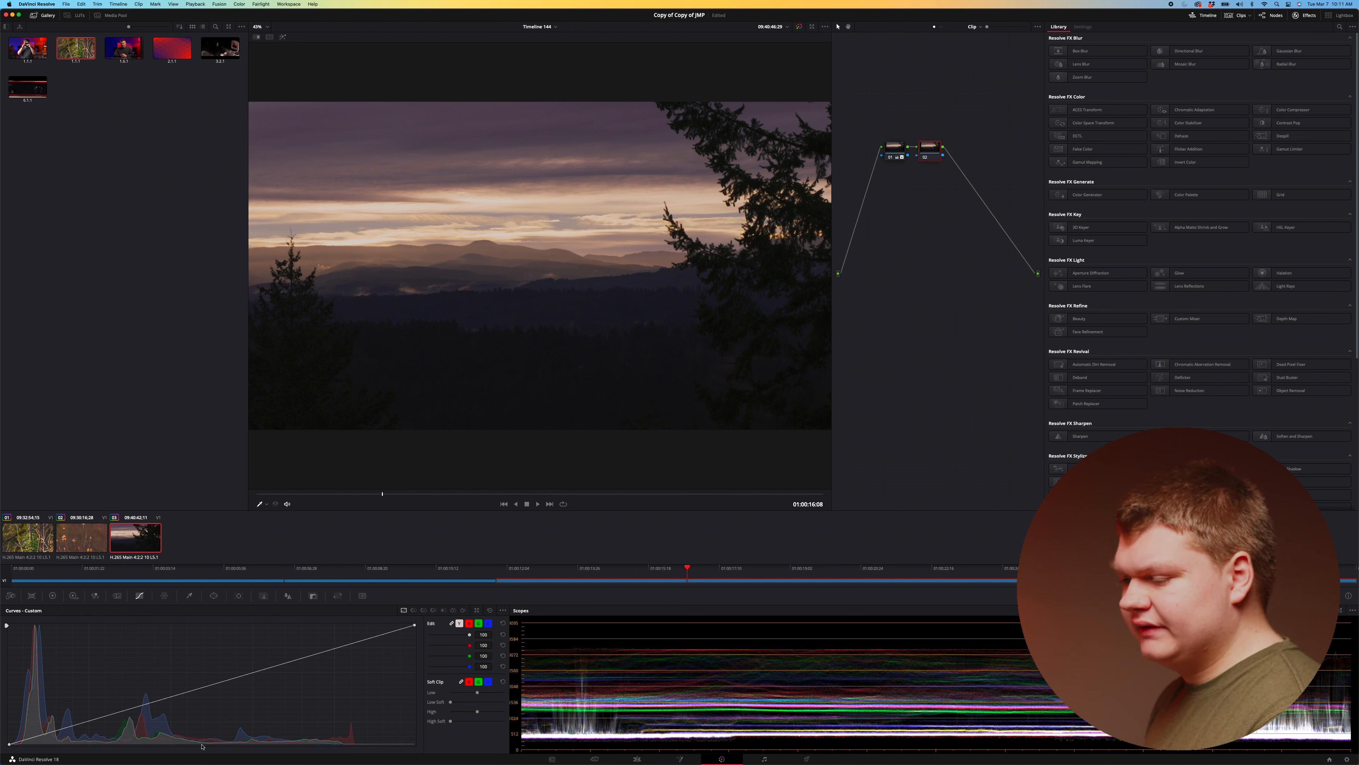
pyautogui.moveTo(90, 722); pyautogui.dragTo(86, 717)
pyautogui.click(258, 668)
pyautogui.moveTo(257, 668); pyautogui.dragTo(257, 662)
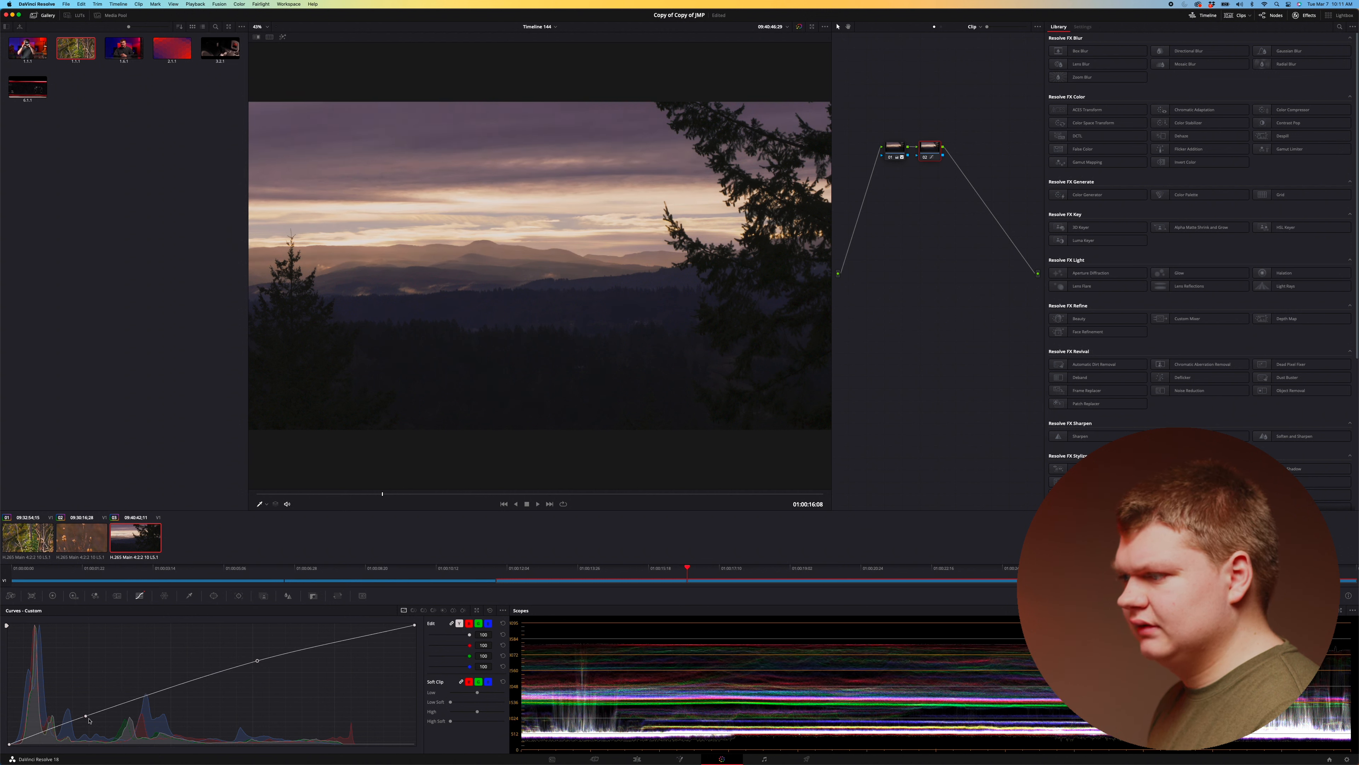
# Raise the second node's saturation to about 74.4 and shift its primary Gain color toward warm yellow-orange.
pyautogui.click(53, 595)
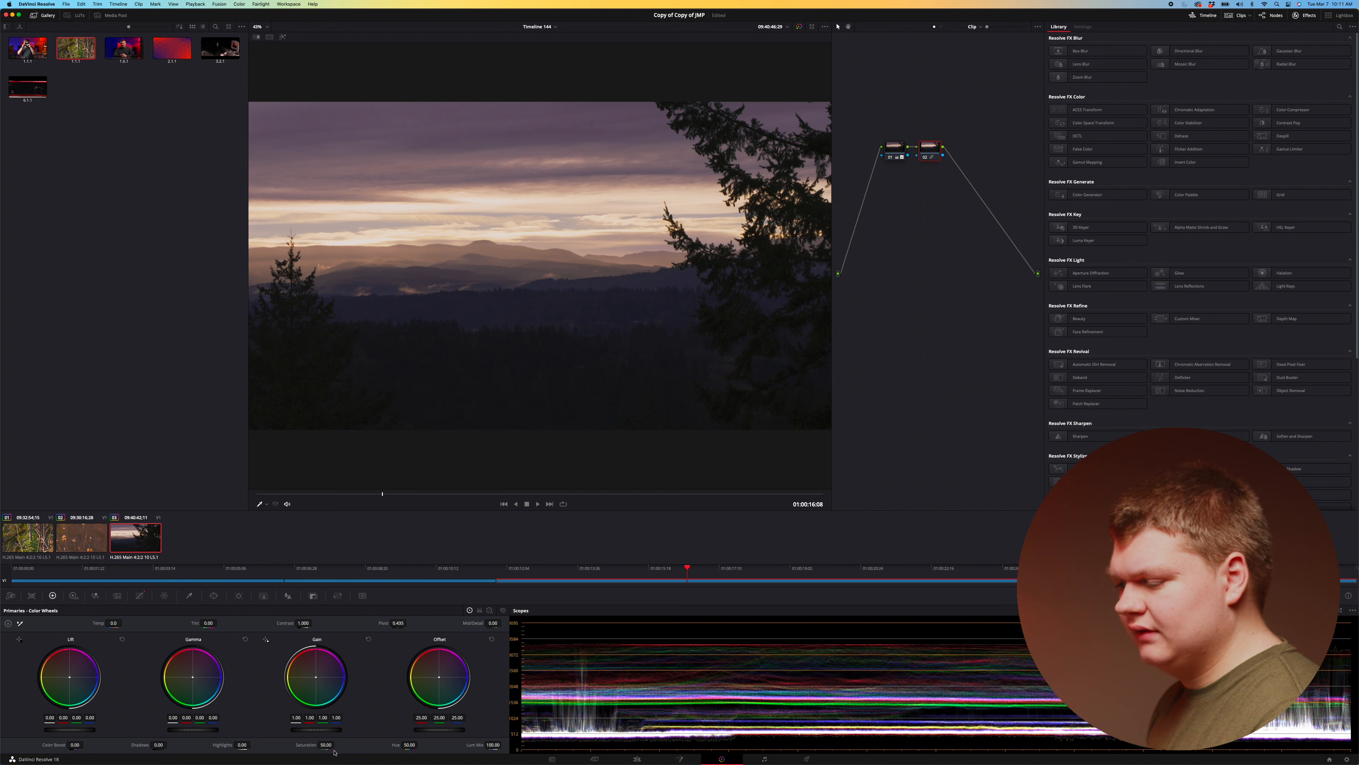
pyautogui.moveTo(334, 752); pyautogui.dragTo(370, 751)
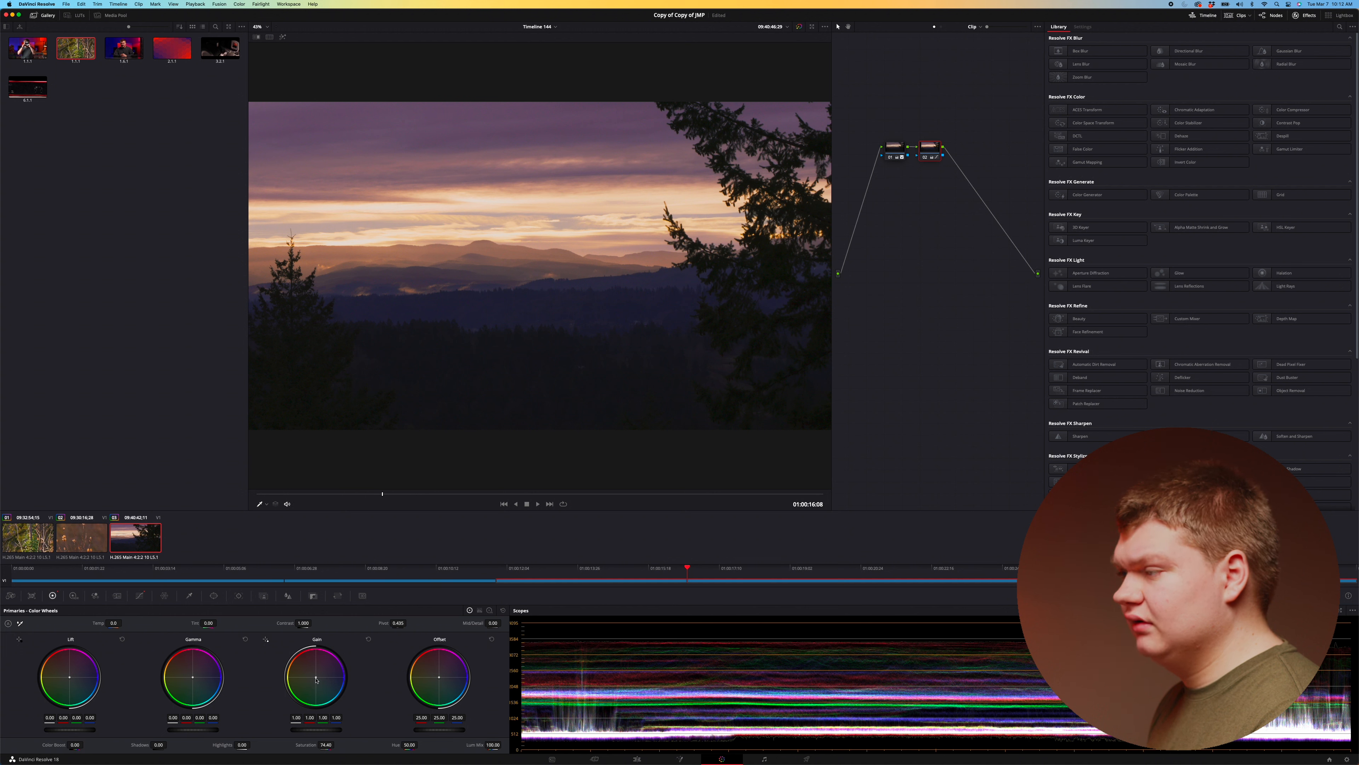
pyautogui.moveTo(316, 679); pyautogui.dragTo(308, 679)
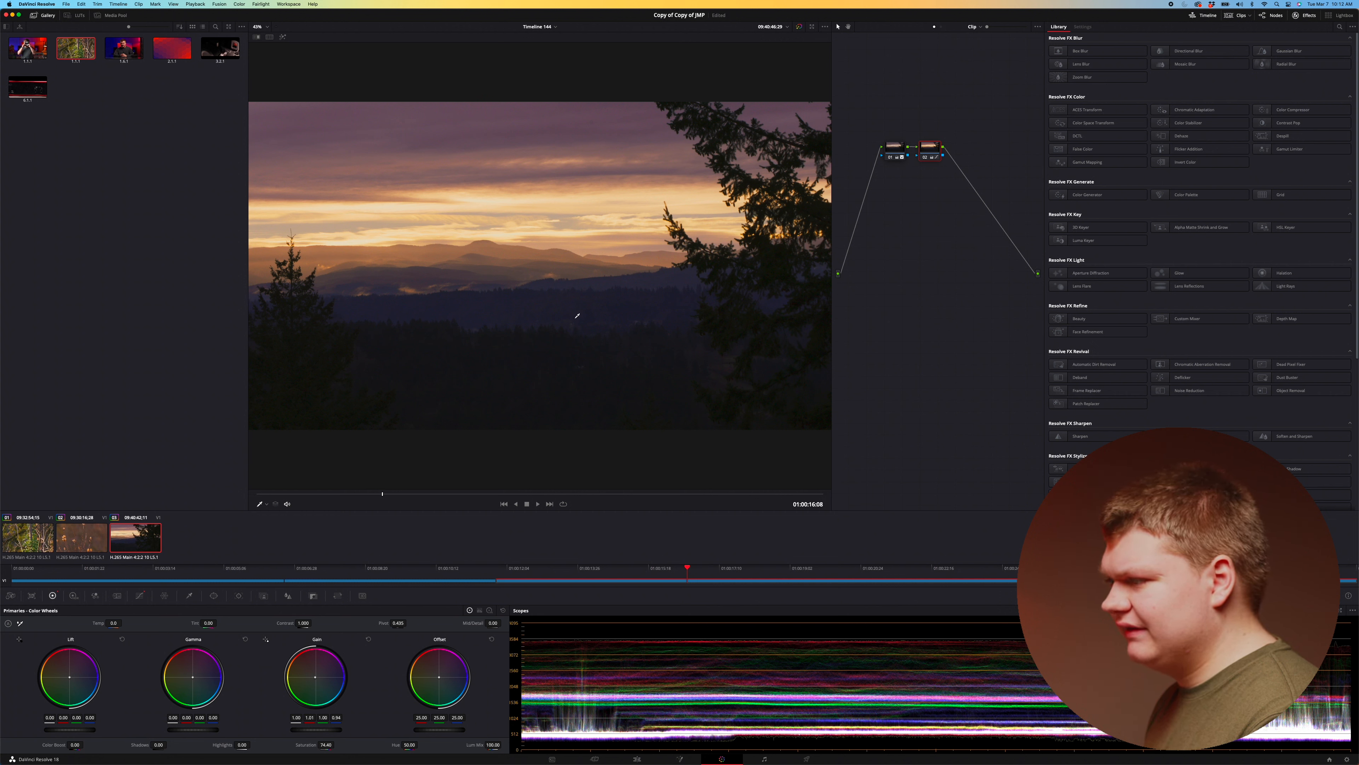
# Try to adjust the blue tones of the dark foreground with a hue-based curve, and undo the adjustment.
pyautogui.click(140, 596)
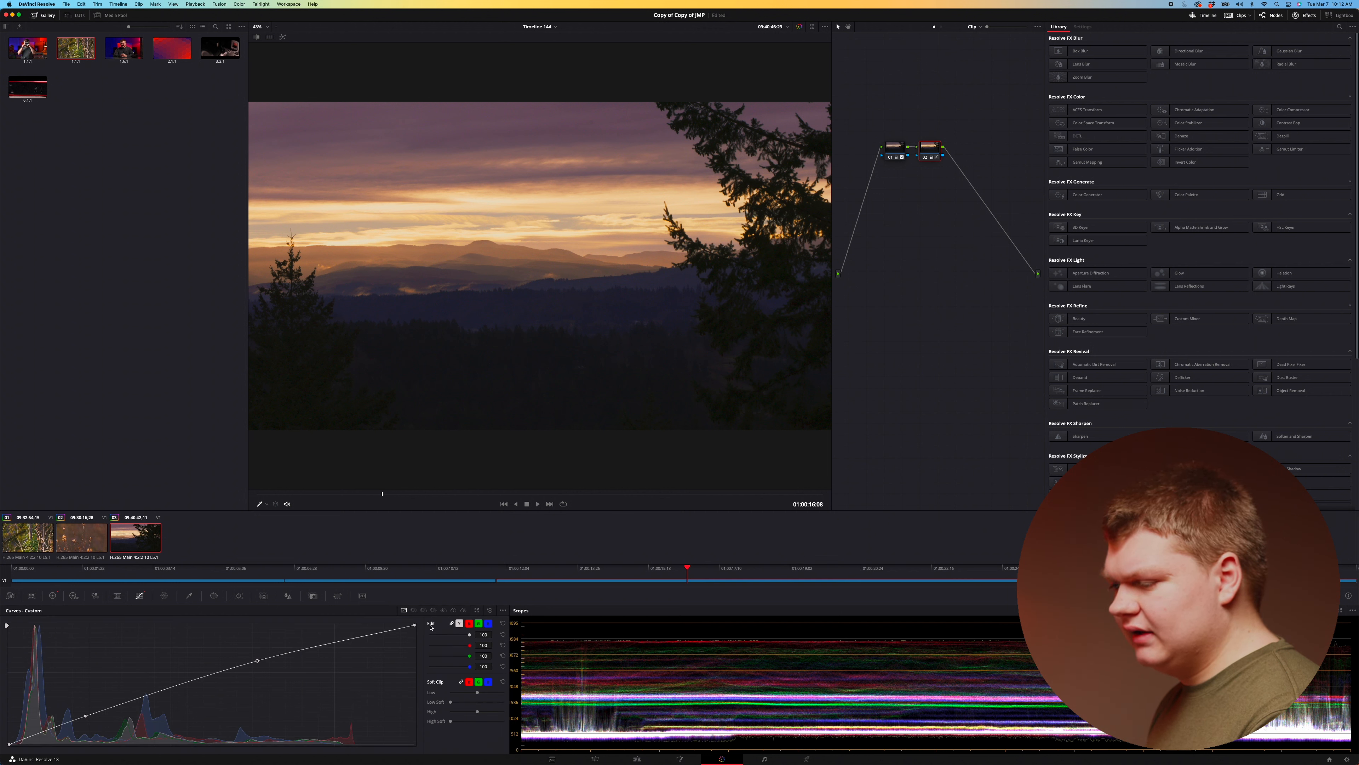
pyautogui.click(414, 611)
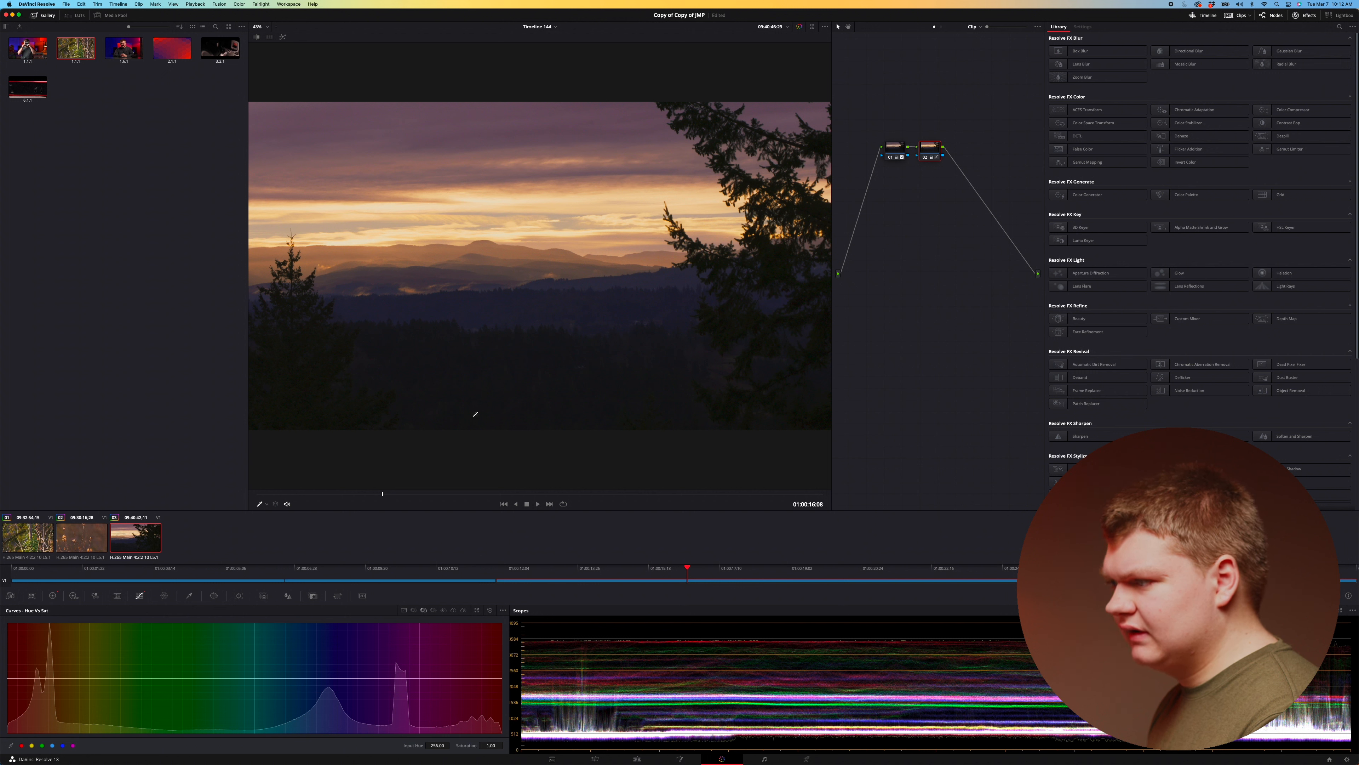
pyautogui.click(580, 304)
pyautogui.moveTo(319, 679)
pyautogui.mouseDown()
pyautogui.moveTo(319, 695)
pyautogui.moveTo(319, 640)
pyautogui.moveTo(318, 763)
pyautogui.moveTo(319, 642)
pyautogui.moveTo(326, 714)
pyautogui.moveTo(321, 672)
pyautogui.moveTo(288, 669)
pyautogui.moveTo(320, 699)
pyautogui.moveTo(320, 670)
pyautogui.mouseUp()
pyautogui.press('super+z')
pyautogui.press('super+z')
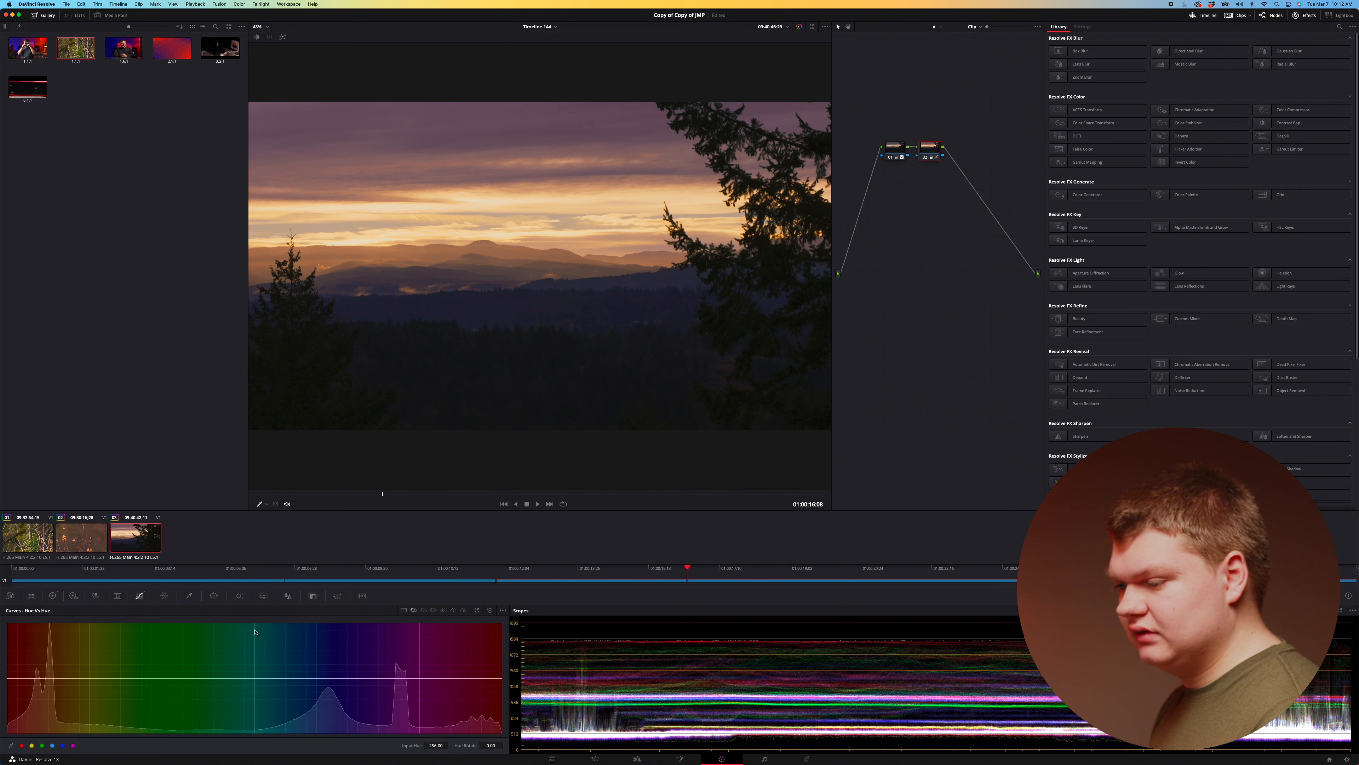
# Try to shift the dark foreground's sampled blue toward warm tones with the Color Warper, and reset the warp.
pyautogui.click(164, 595)
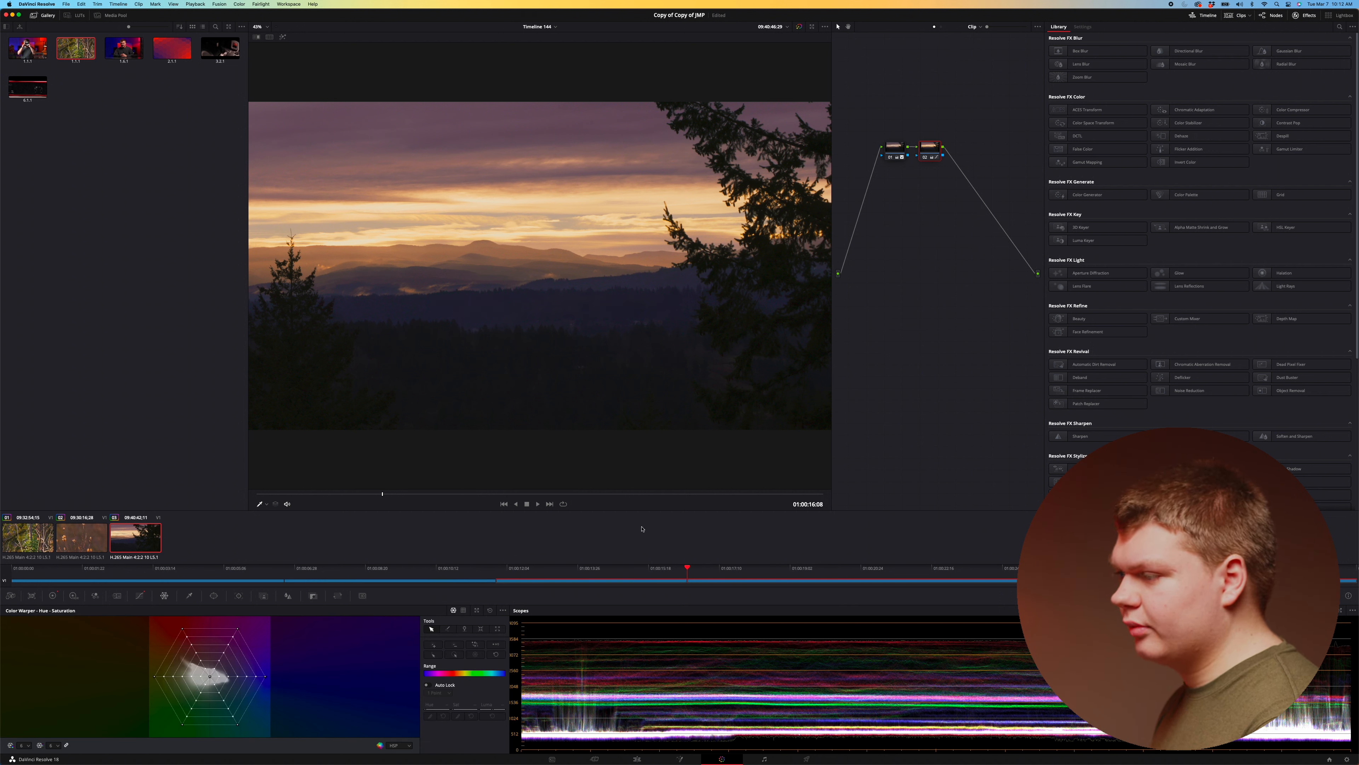
pyautogui.click(567, 298)
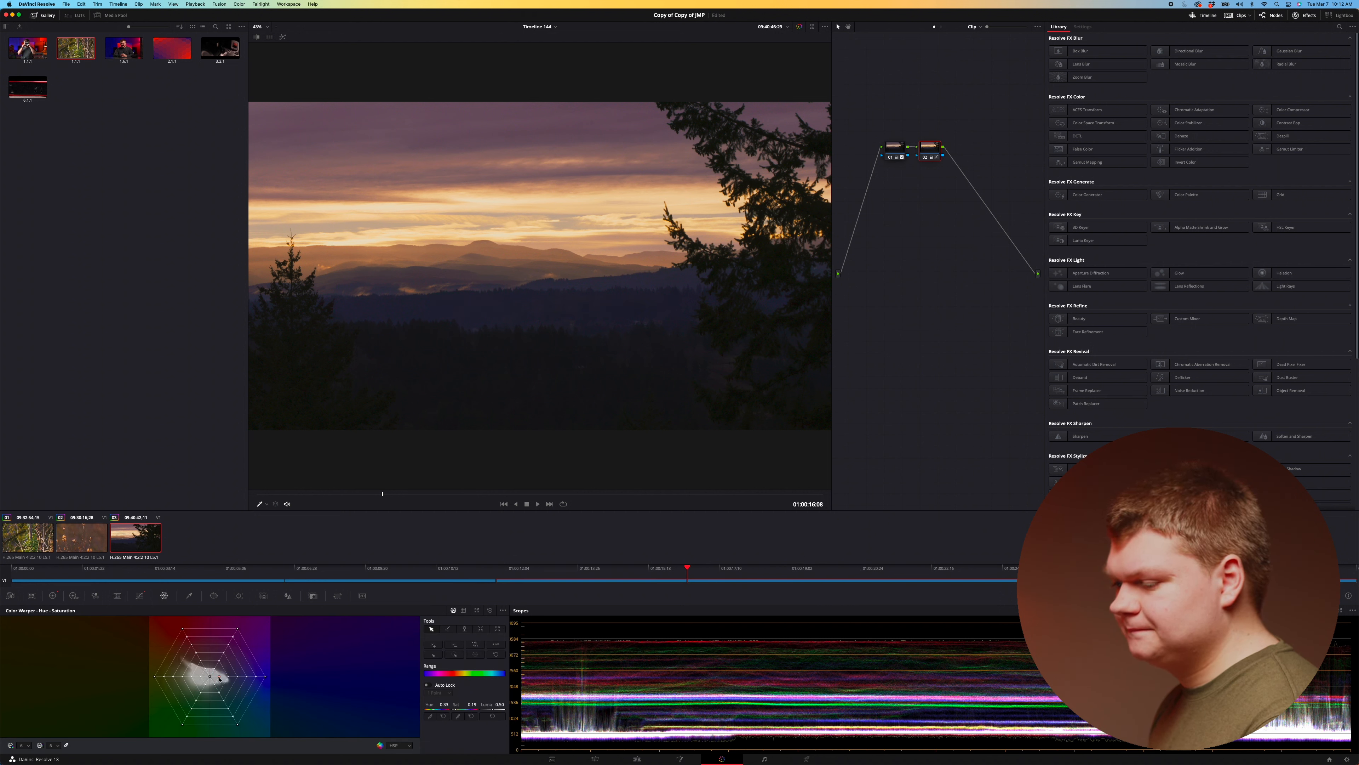
pyautogui.moveTo(219, 677); pyautogui.dragTo(191, 668)
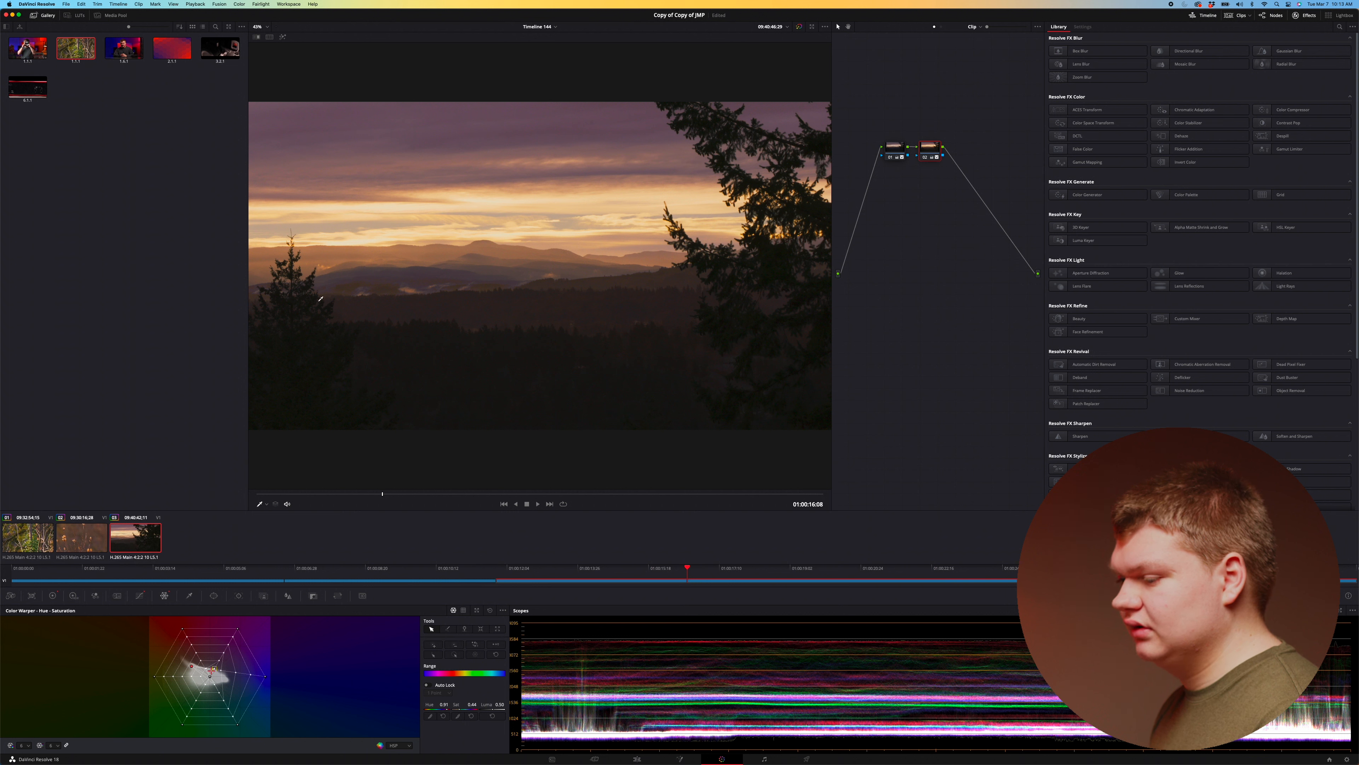
pyautogui.click(191, 666)
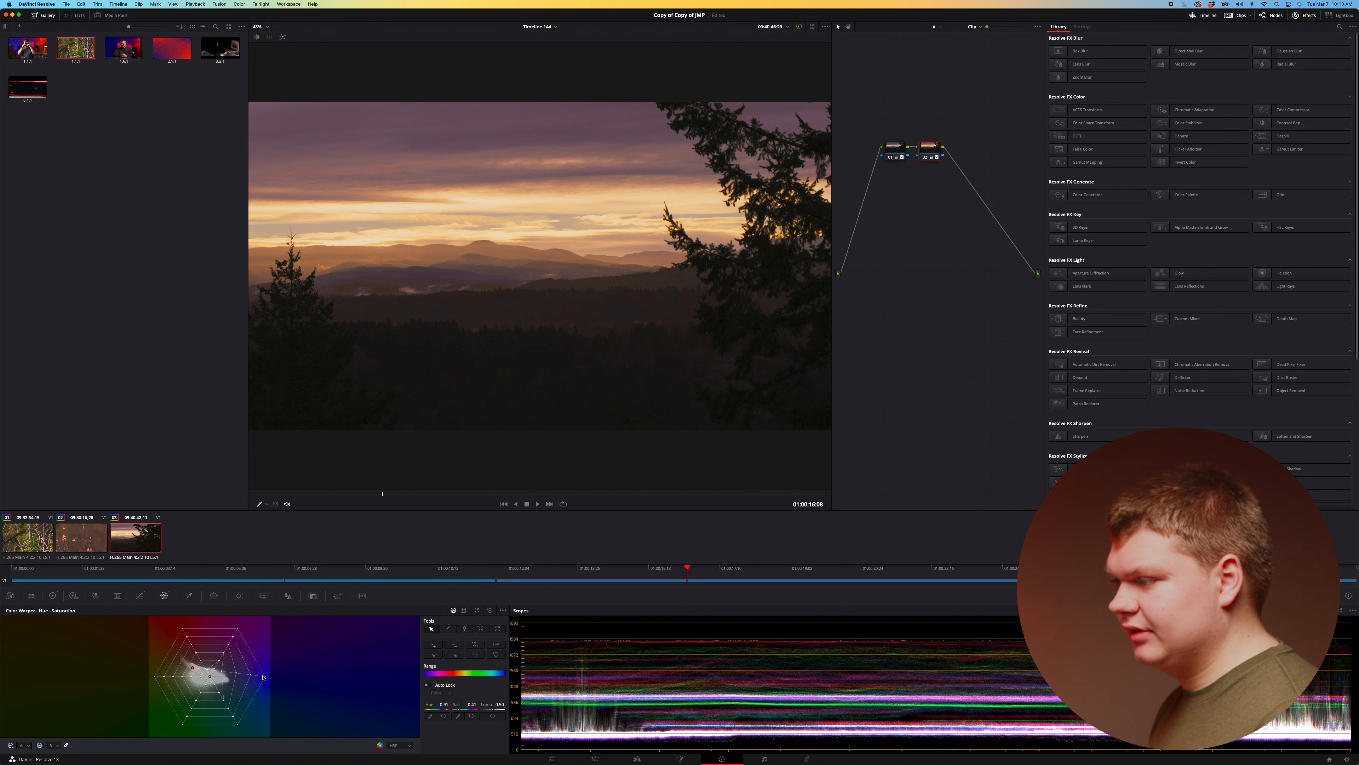
pyautogui.click(248, 707)
pyautogui.click(219, 676)
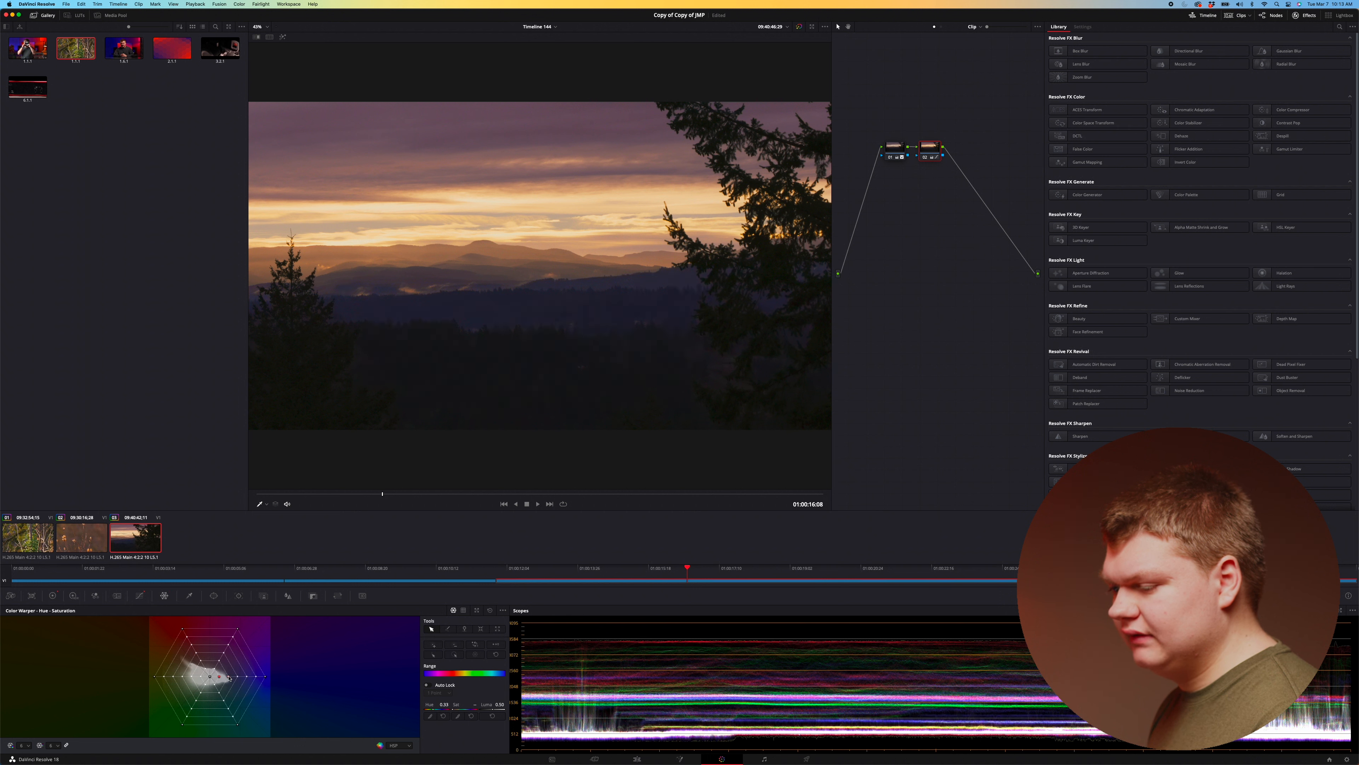
# Neutralize the blue in the landscape's dark foreground by warping the blue hue-saturation points toward warmer tones in the Color Warper.
pyautogui.moveTo(228, 677)
pyautogui.mouseDown()
pyautogui.moveTo(214, 656)
pyautogui.moveTo(196, 664)
pyautogui.moveTo(209, 669)
pyautogui.mouseUp()
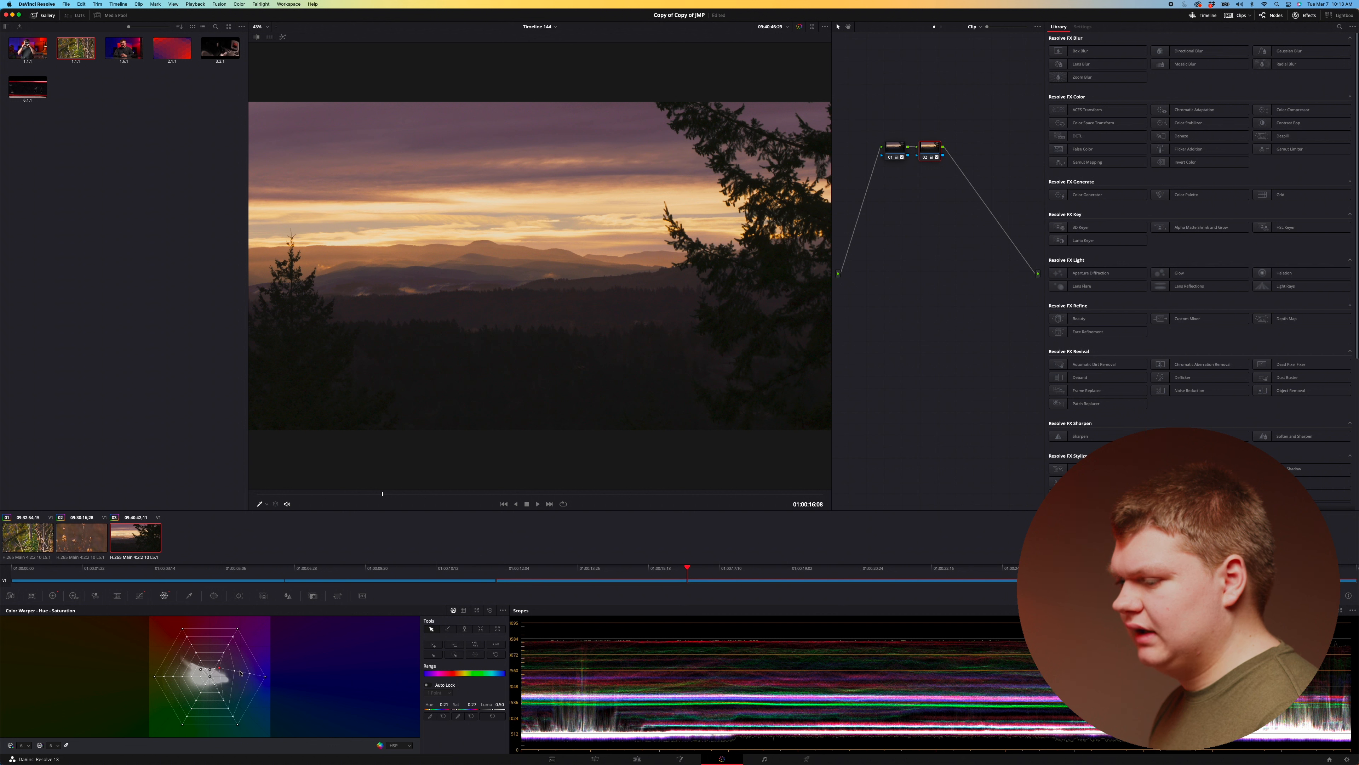
pyautogui.moveTo(229, 664); pyautogui.dragTo(223, 666)
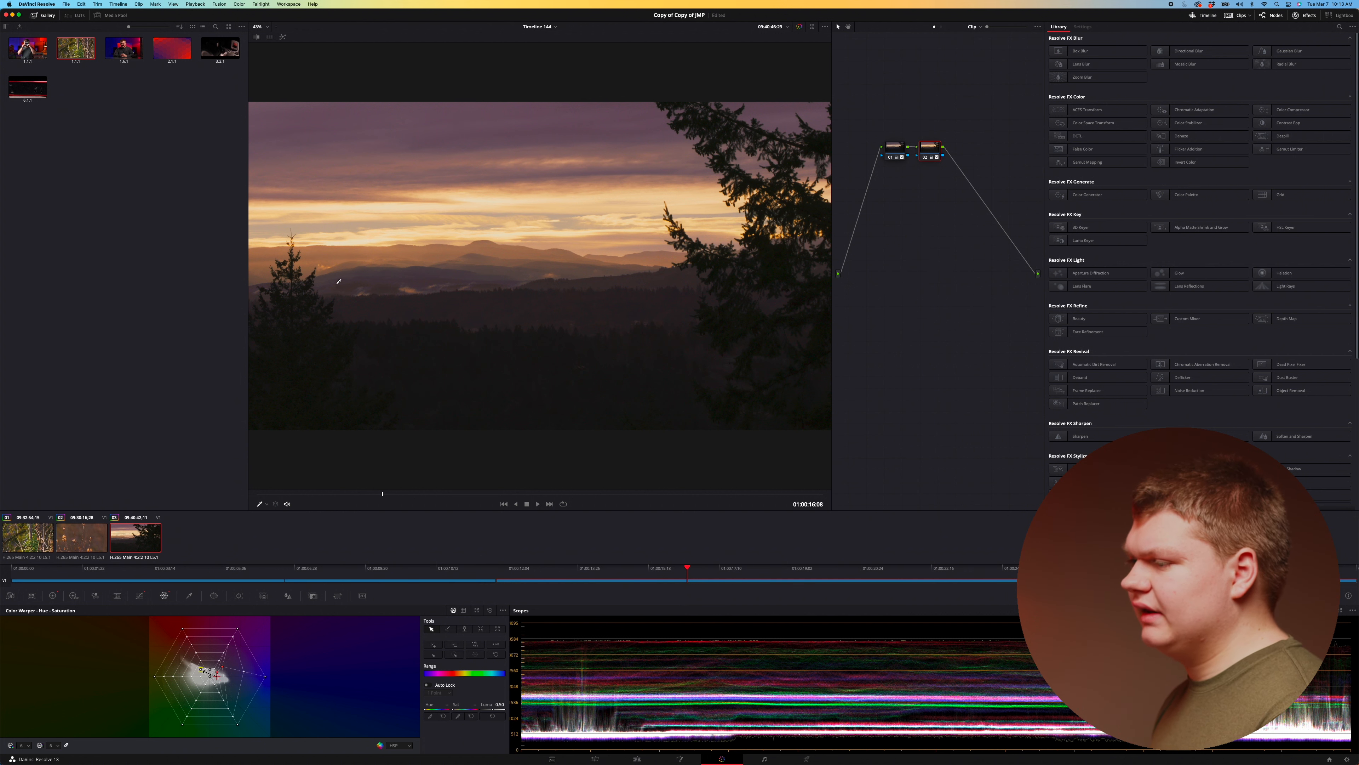
pyautogui.click(261, 26)
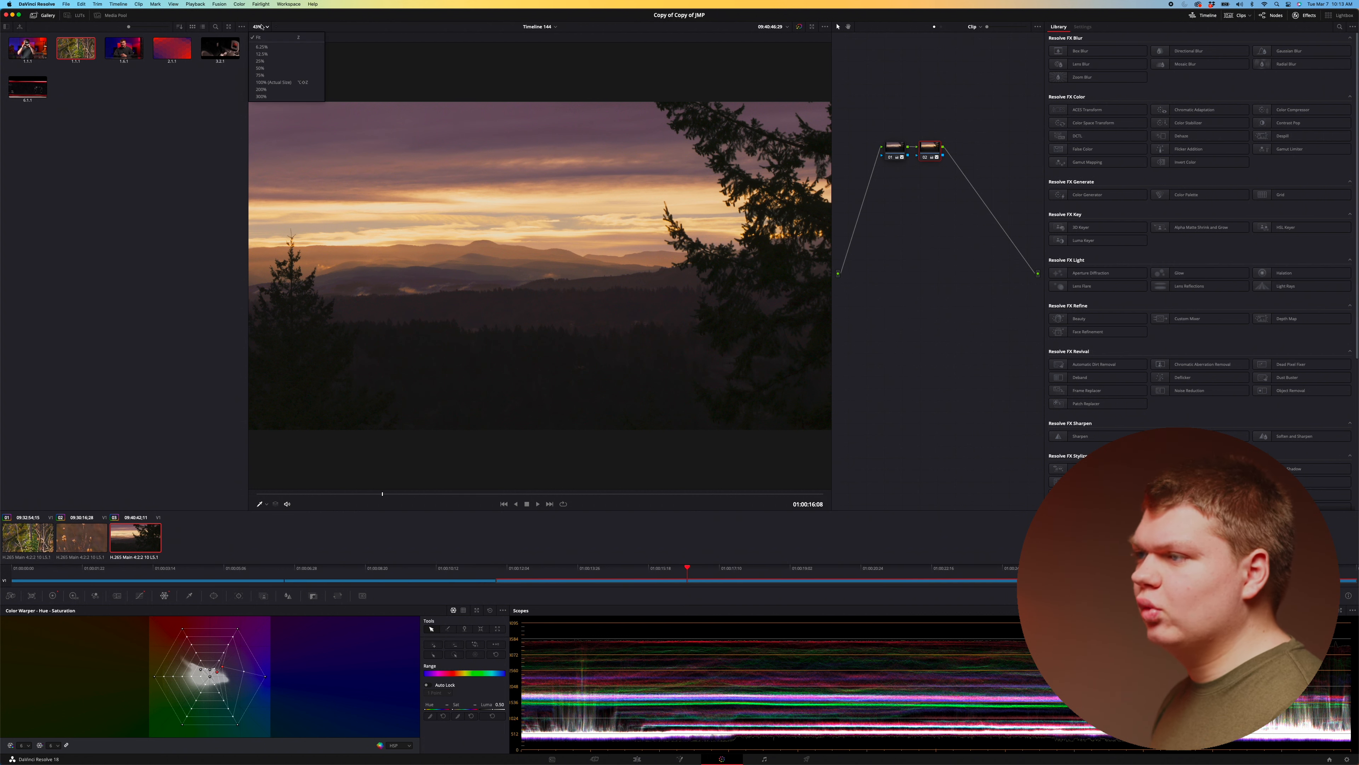
pyautogui.click(267, 83)
pyautogui.scroll(3, 416, 267)
pyautogui.scroll(-4, 416, 267)
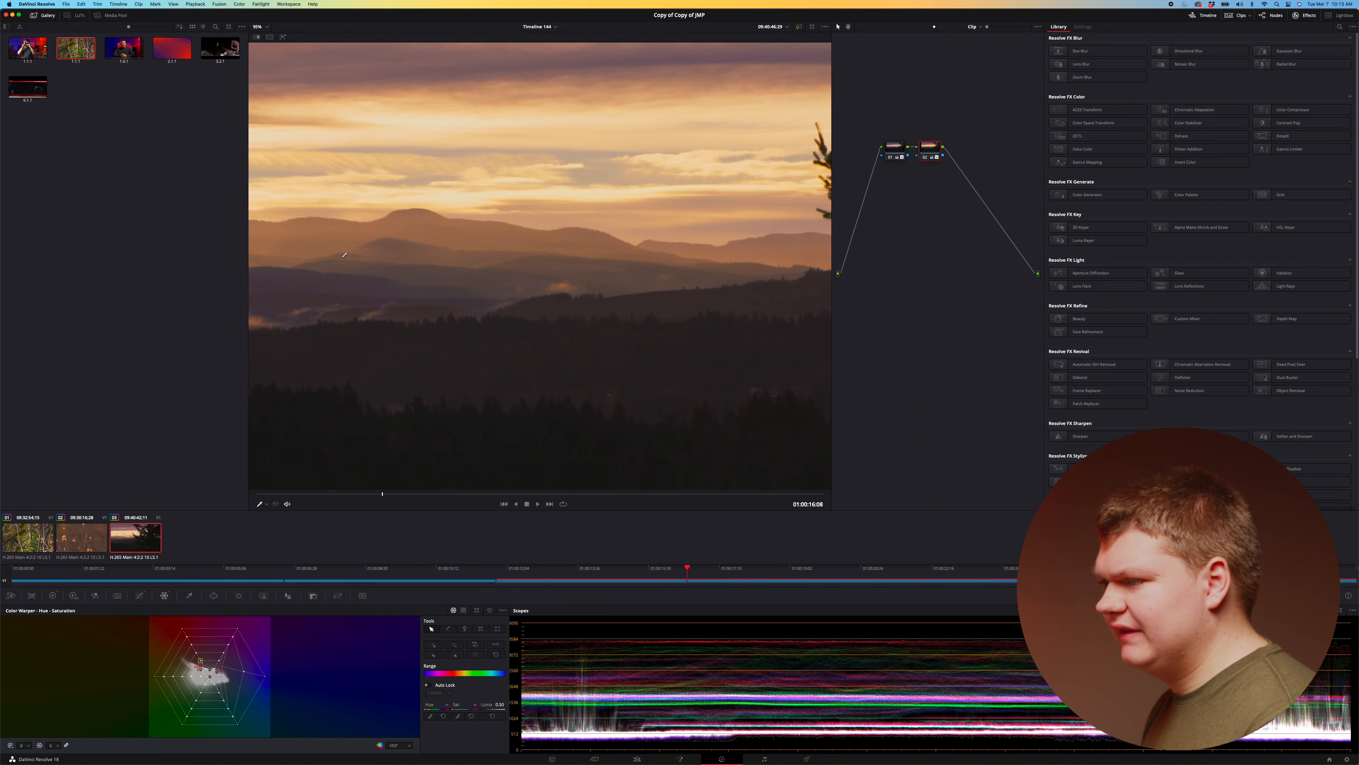
pyautogui.moveTo(243, 671)
pyautogui.mouseDown()
pyautogui.moveTo(218, 662)
pyautogui.moveTo(250, 665)
pyautogui.moveTo(234, 652)
pyautogui.mouseUp()
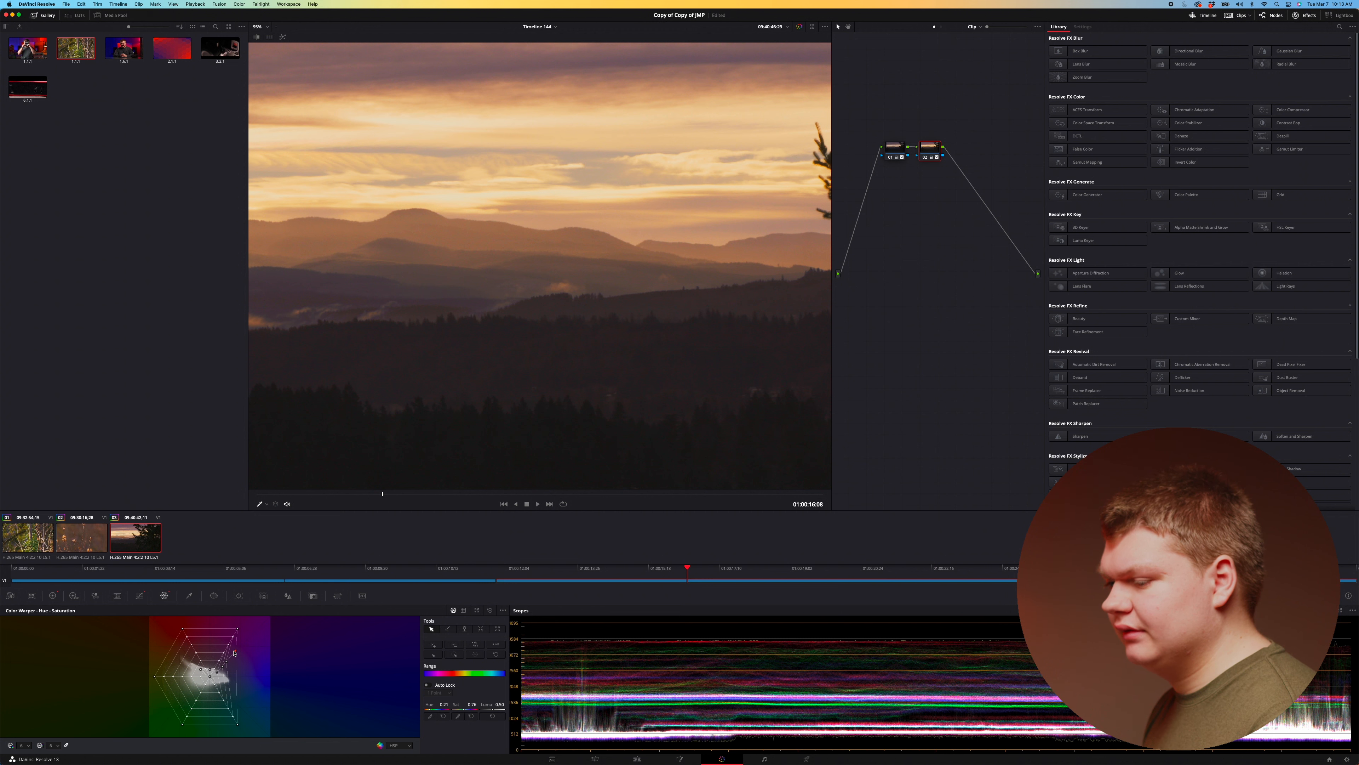
pyautogui.moveTo(226, 662); pyautogui.dragTo(218, 670)
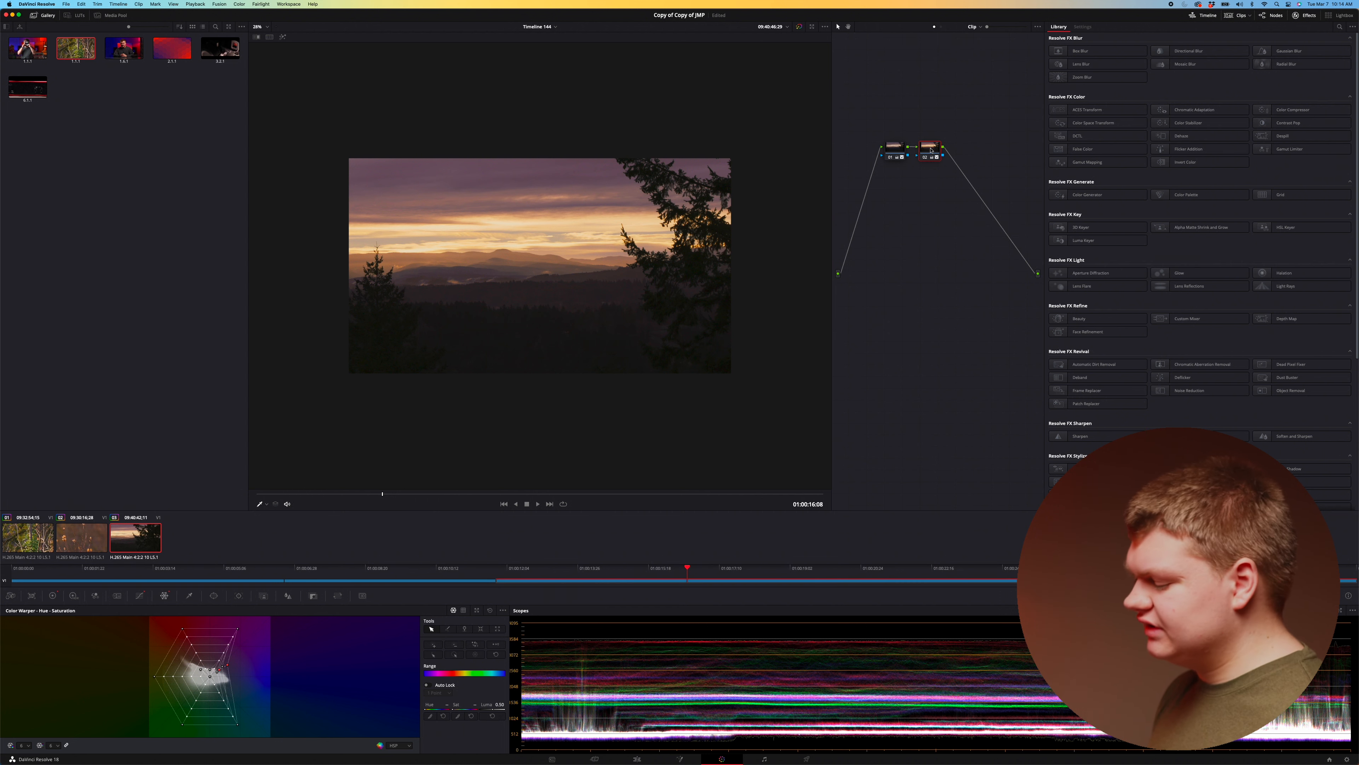
# Compare the landscape clip with and without its second node by deleting the node and restoring it.
pyautogui.press('BackSpace')
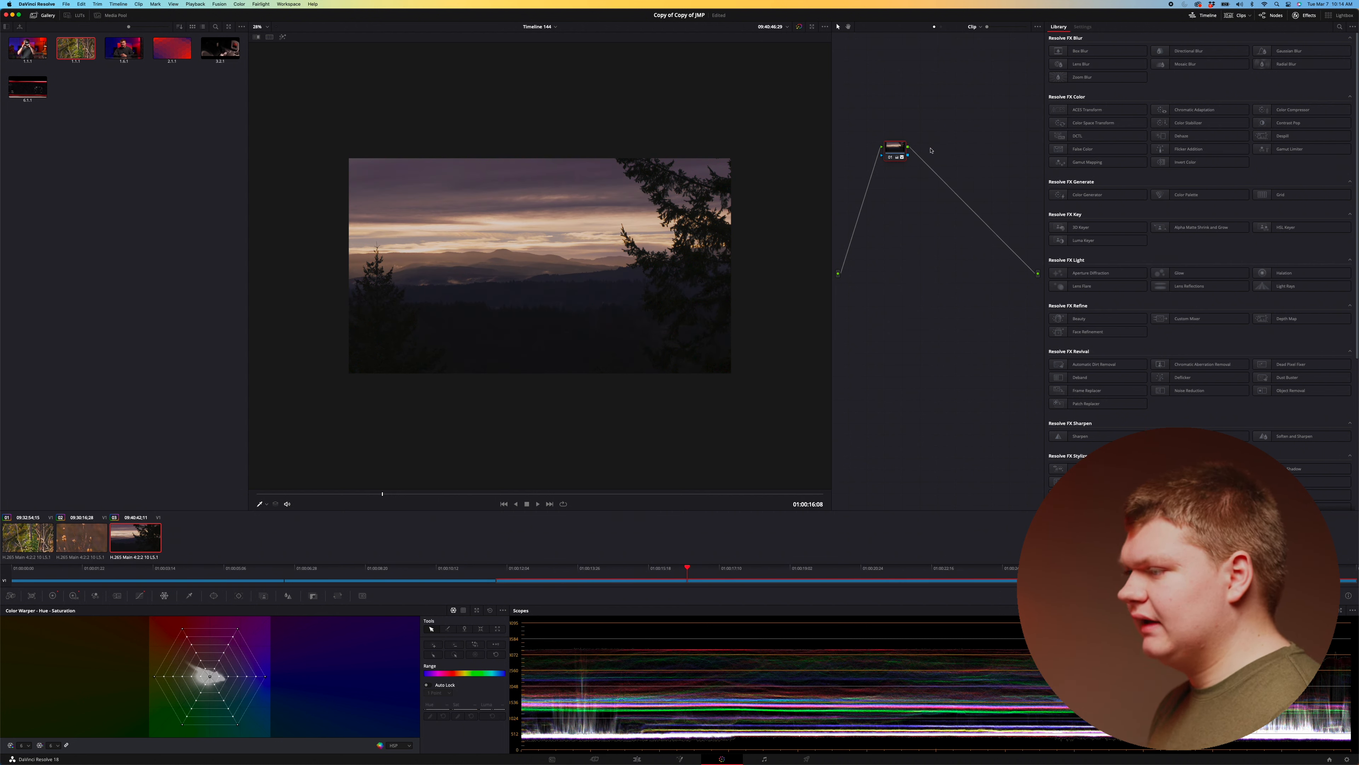
pyautogui.press('super+z')
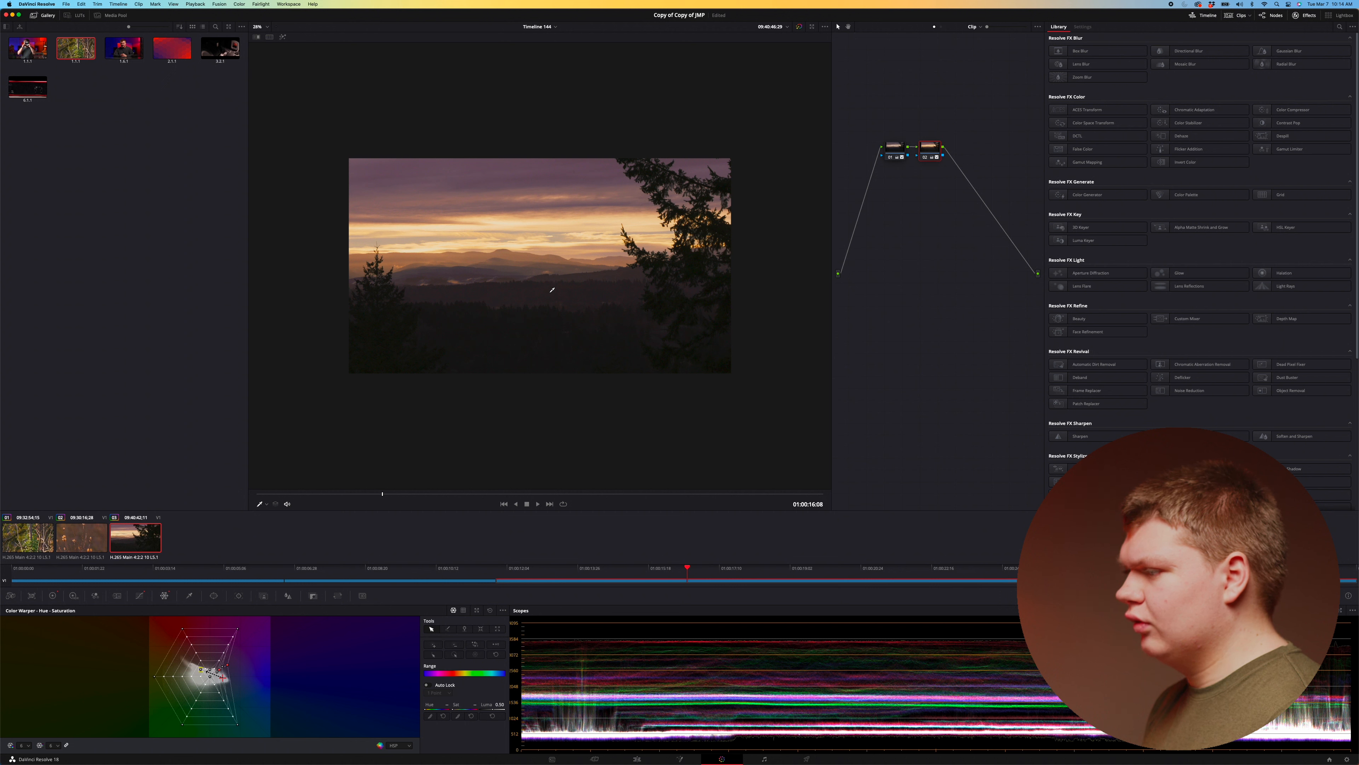
pyautogui.press('Delete')
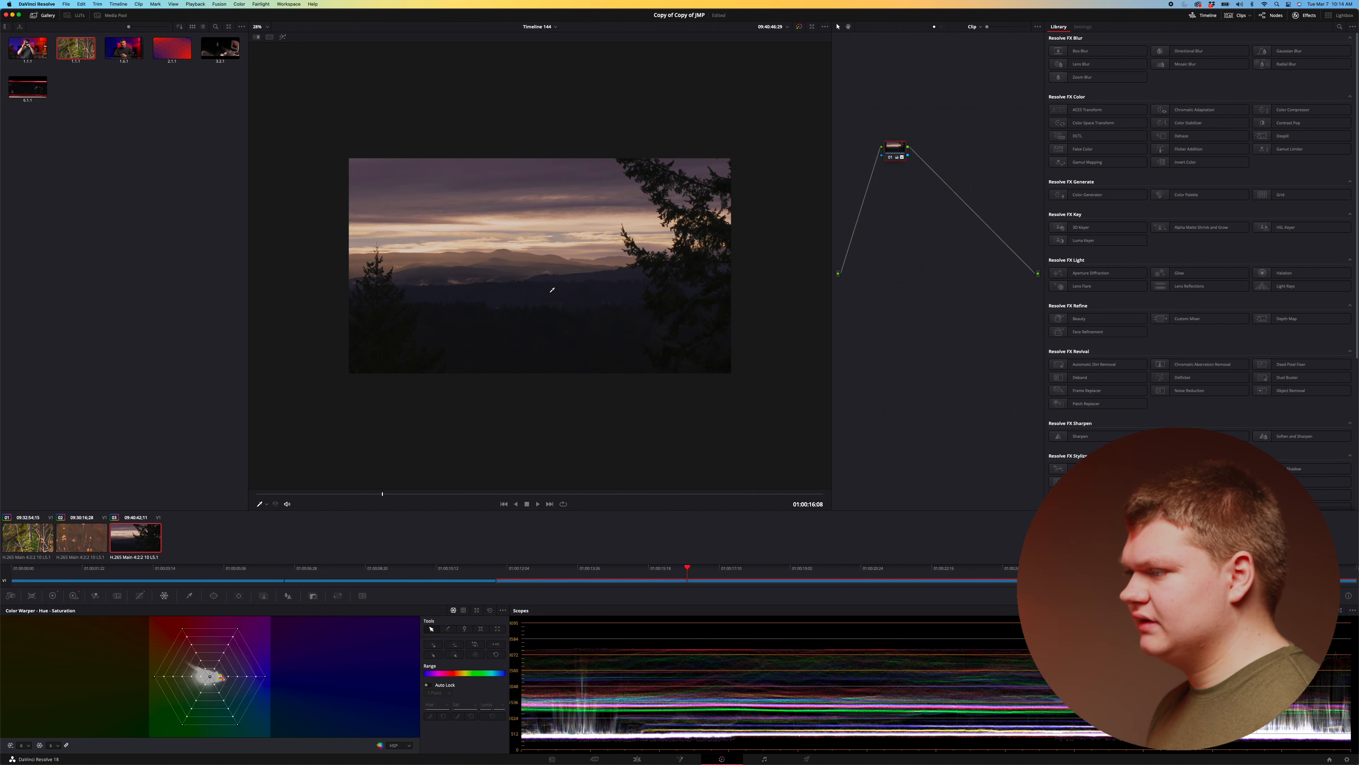
pyautogui.press('super+z')
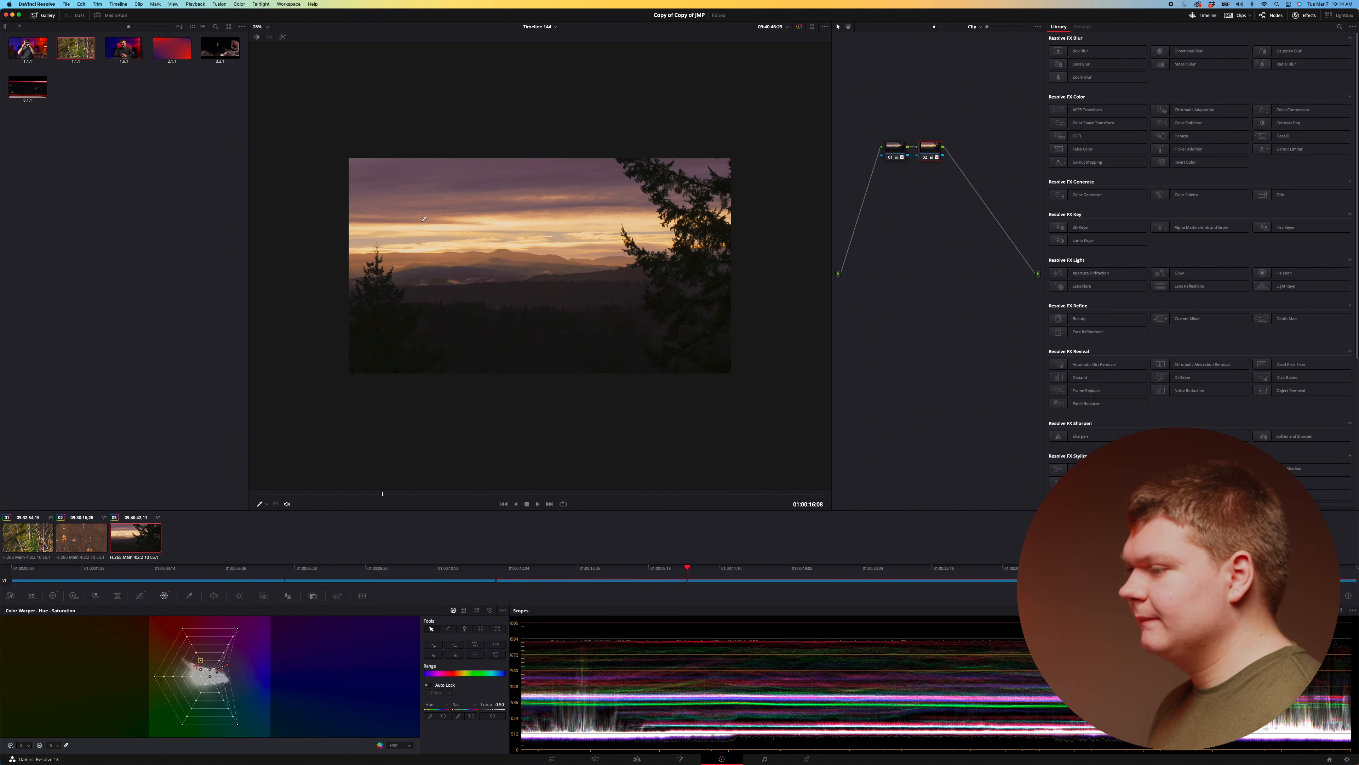
# Select the second clip, the brown ground shot, for grading.
pyautogui.click(76, 544)
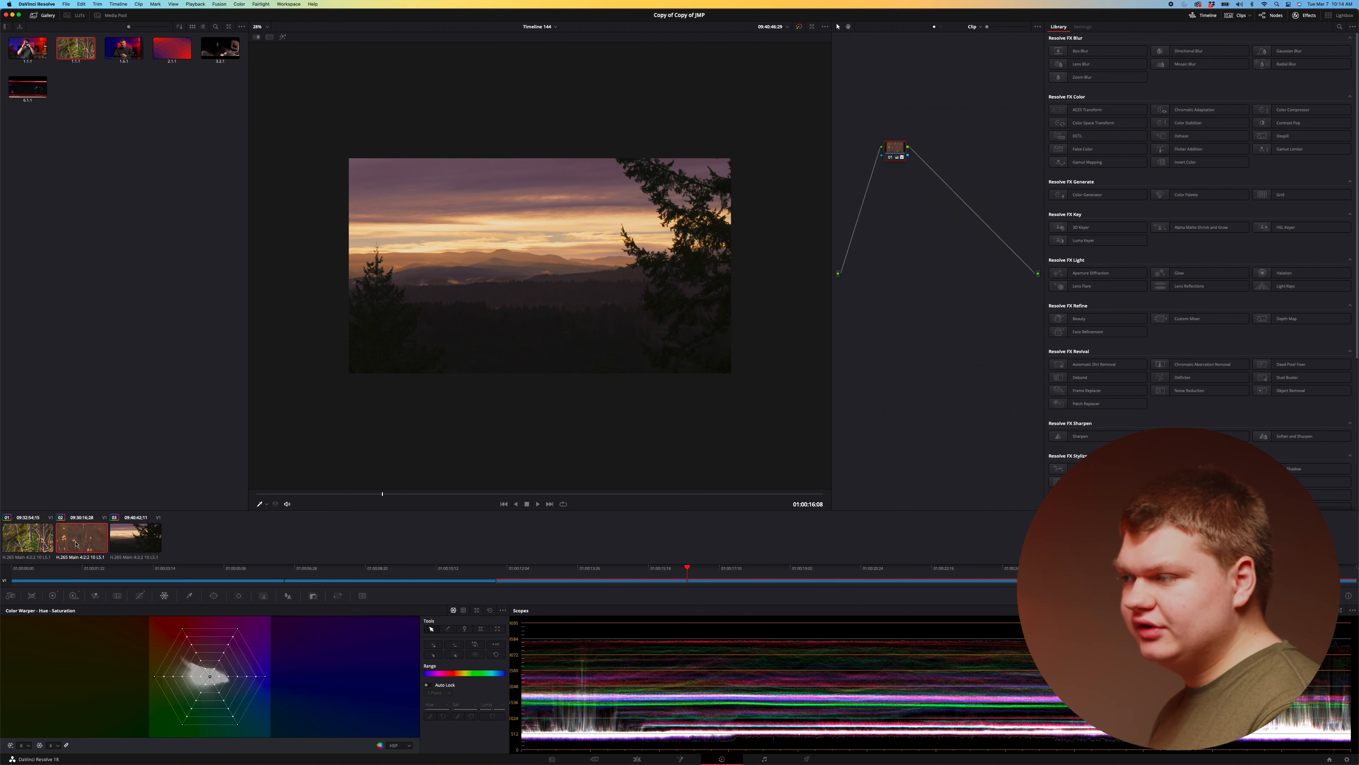